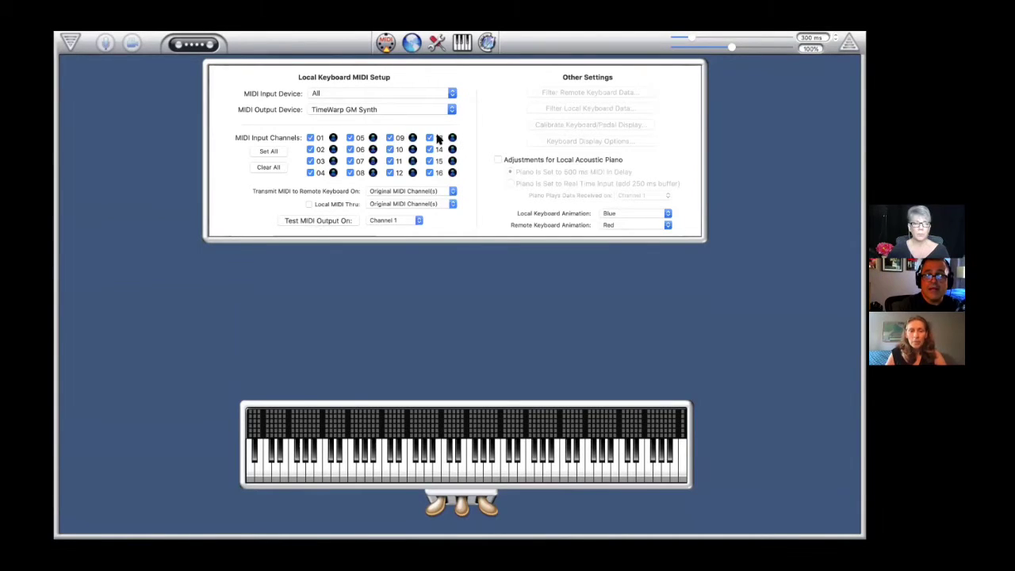
Create a new TimeWarp Buddy account from the Internet MIDI menu and dismiss the success dialog
{"action": "left_click", "coordinate": [413, 44]}
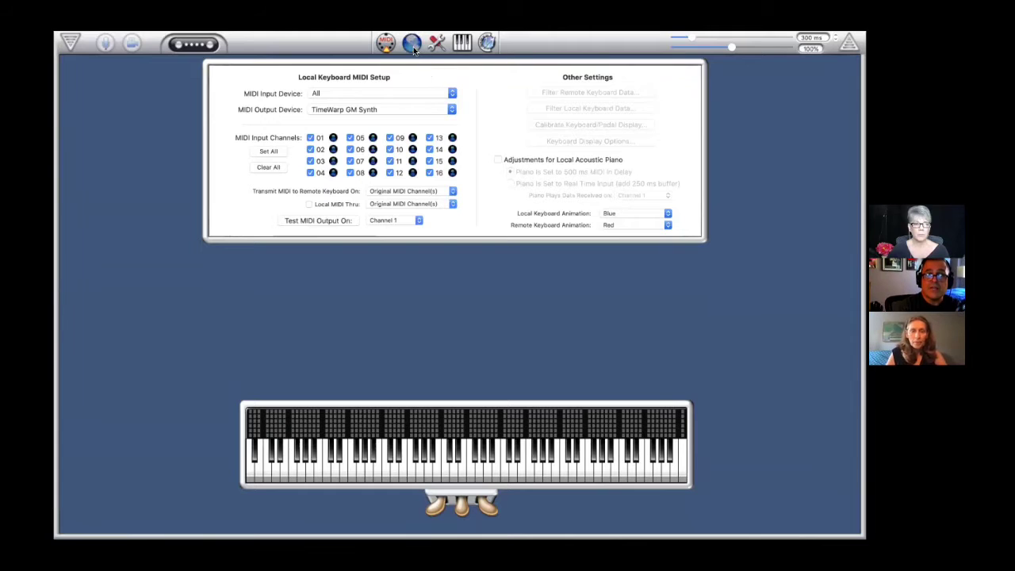
{"action": "mouse_move", "coordinate": [238, 37]}
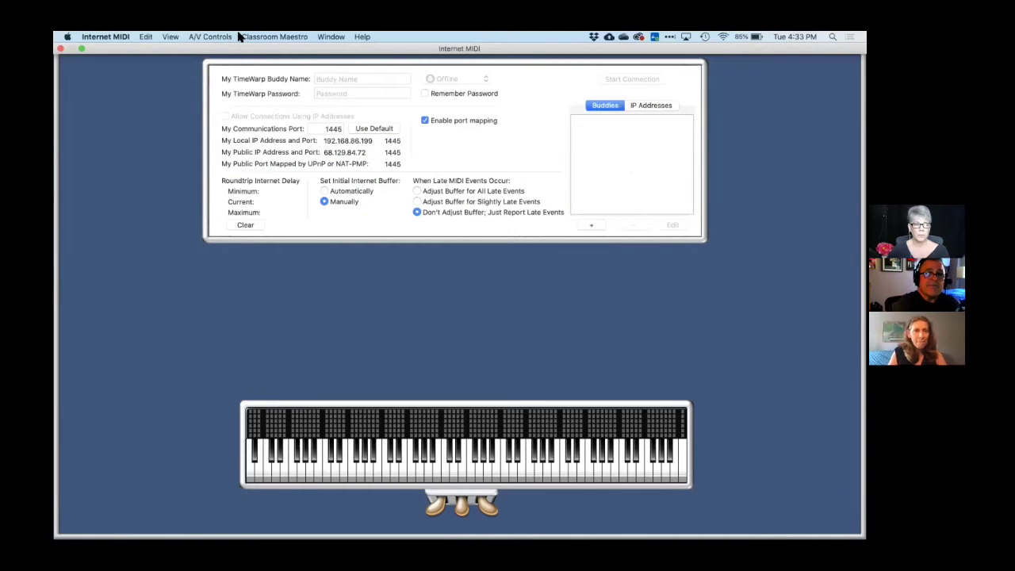
{"action": "left_click", "coordinate": [107, 36]}
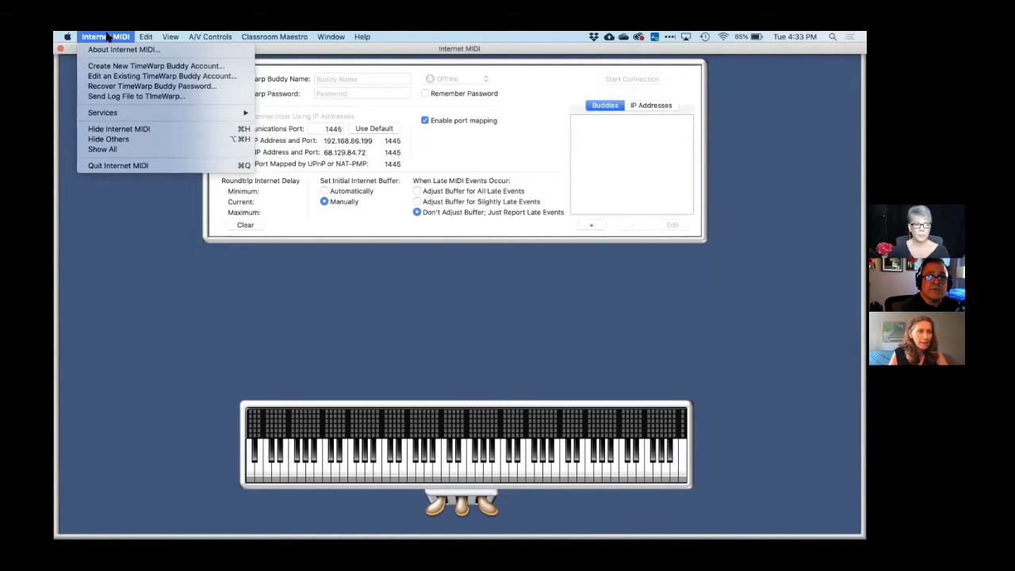
{"action": "left_click", "coordinate": [116, 66]}
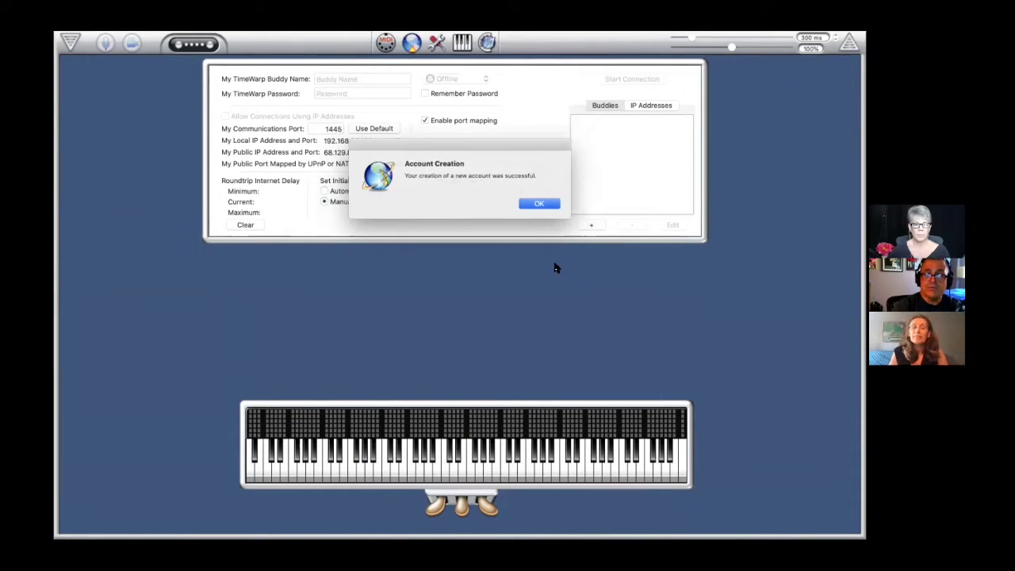
{"action": "left_click", "coordinate": [537, 203]}
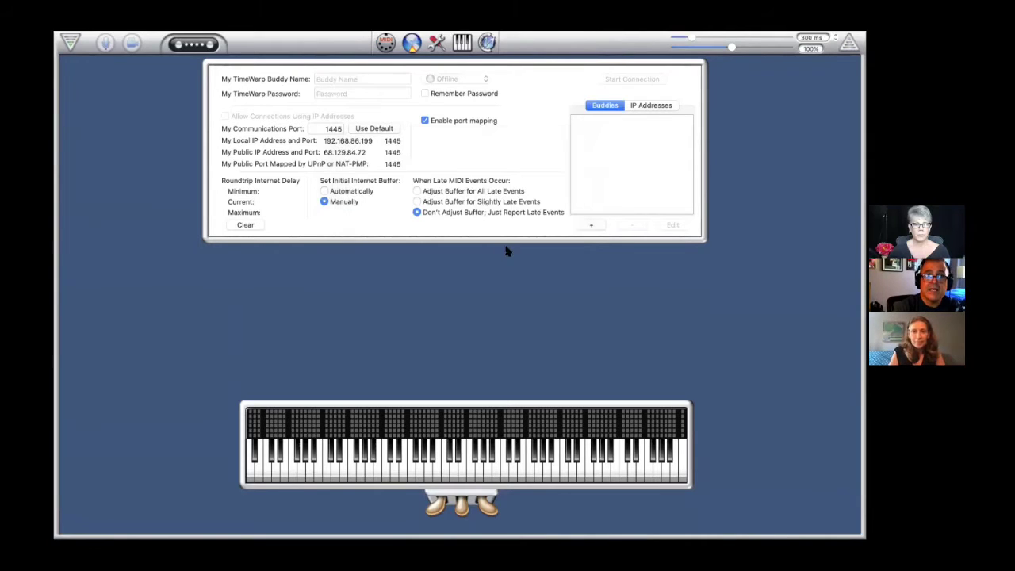
Enter the buddy name and account password, and enable Remember Password
{"action": "left_click", "coordinate": [345, 79]}
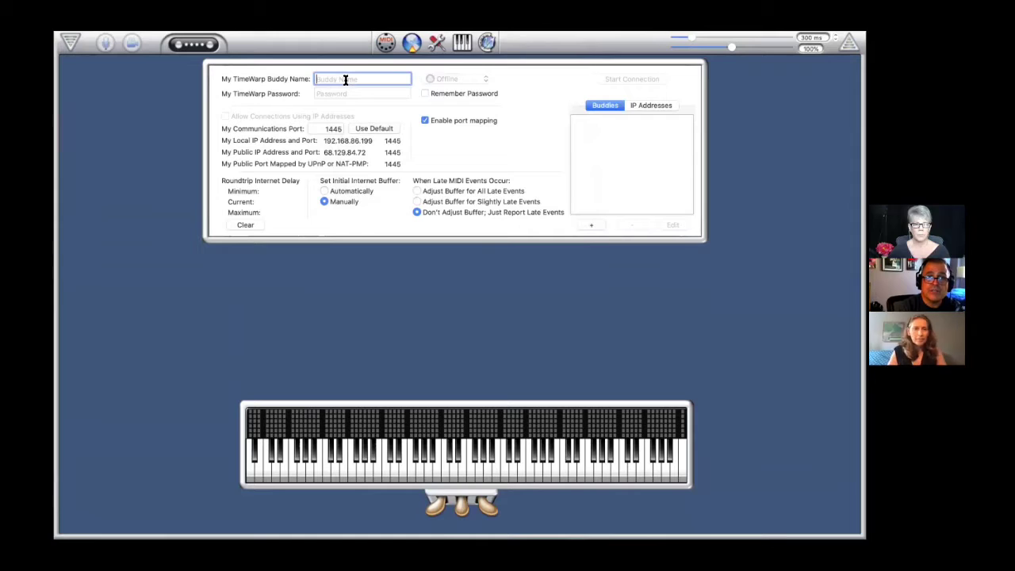
{"action": "type", "text": "AnnK"}
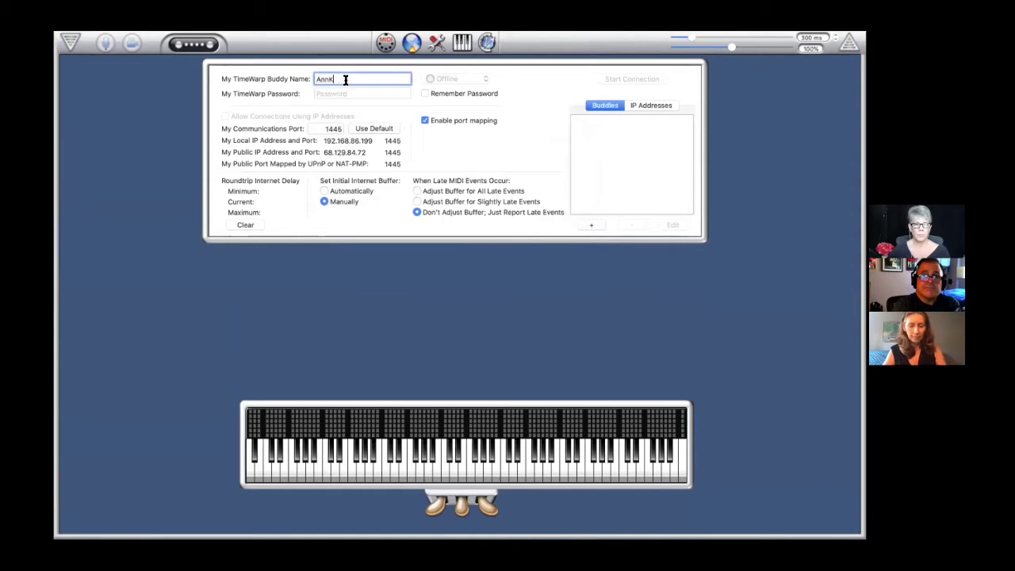
{"action": "type", "text": "itch"}
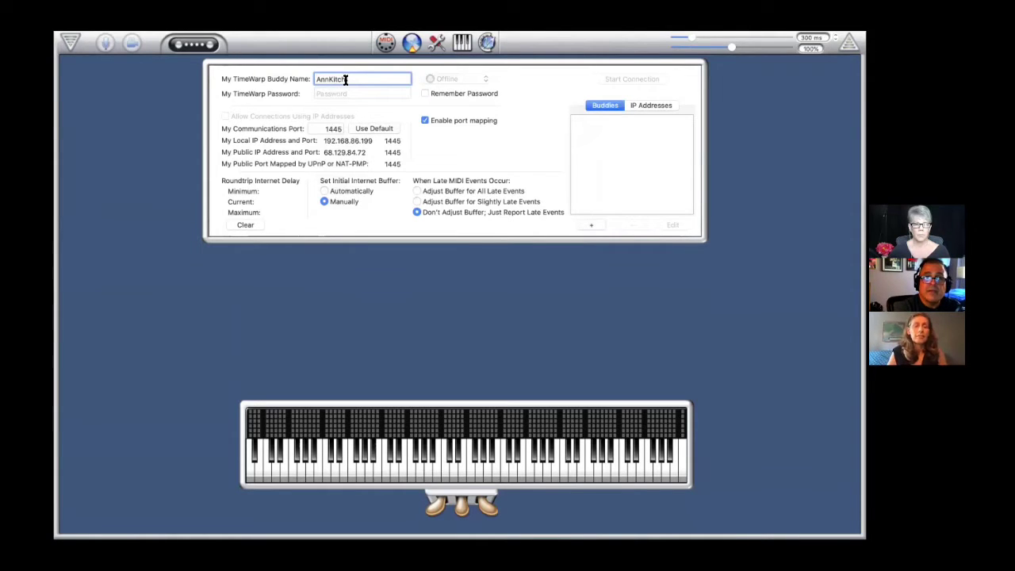
{"action": "left_click", "coordinate": [334, 92]}
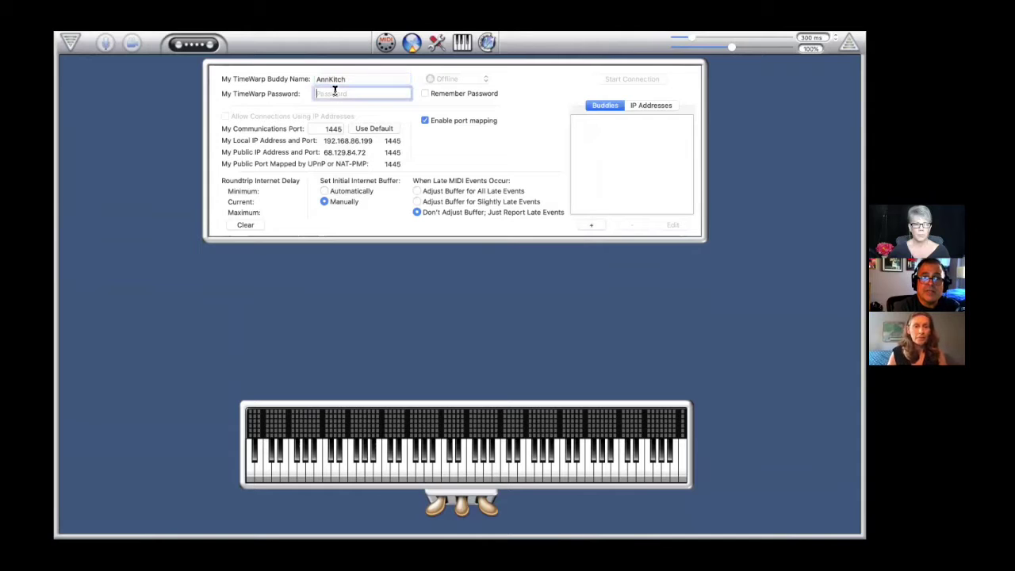
{"action": "type", "text": "••••••••••"}
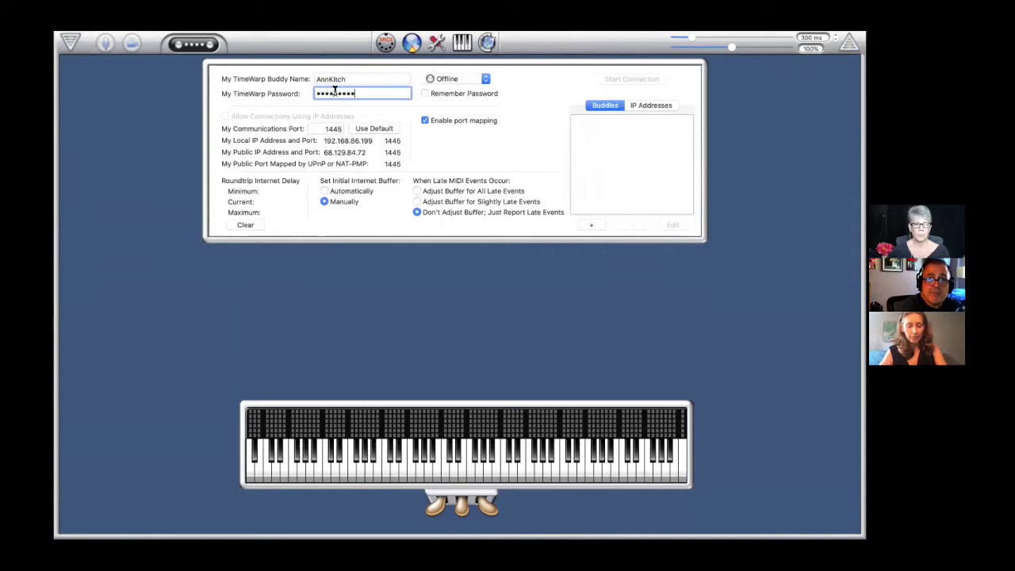
{"action": "type", "text": "••••"}
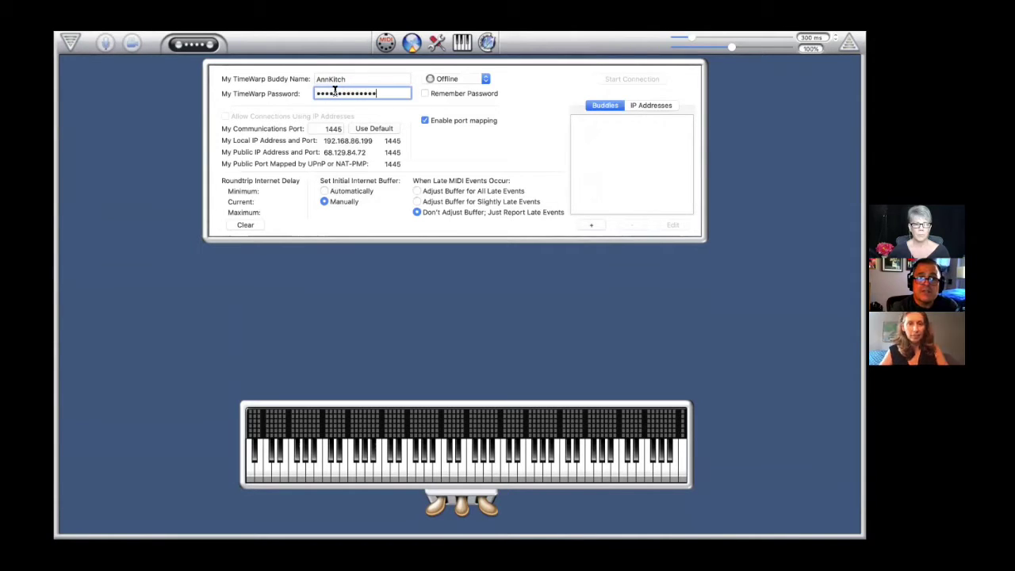
{"action": "left_click", "coordinate": [425, 93]}
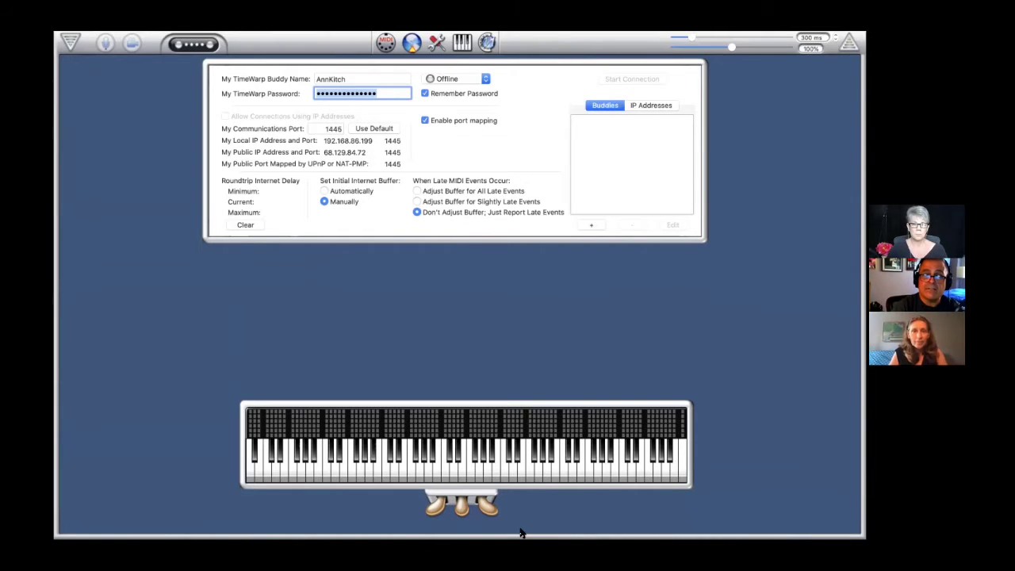
Set the status to Available, then add the partner's buddy name to Buddies and select it
{"action": "left_click", "coordinate": [442, 80]}
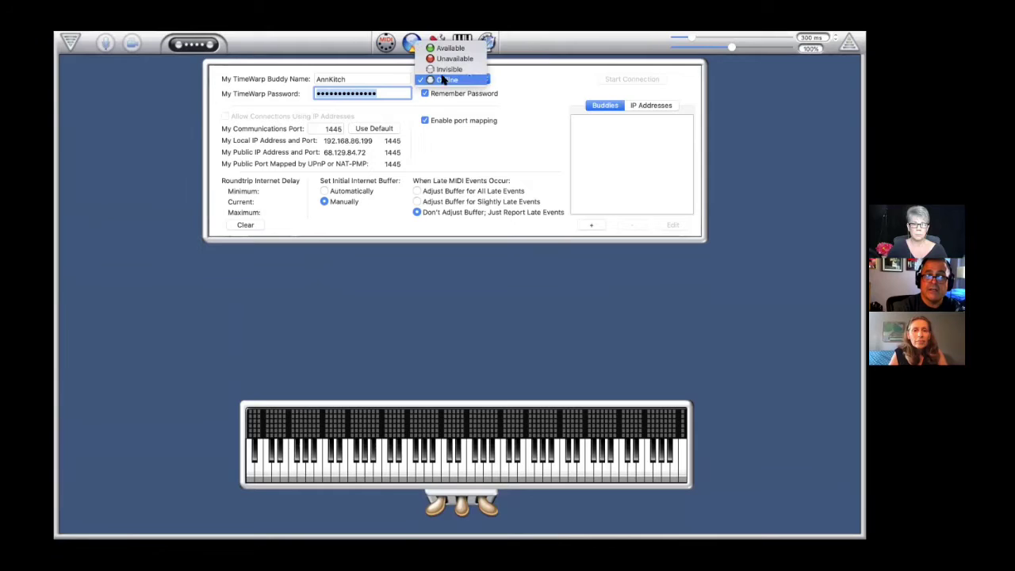
{"action": "left_click", "coordinate": [448, 48]}
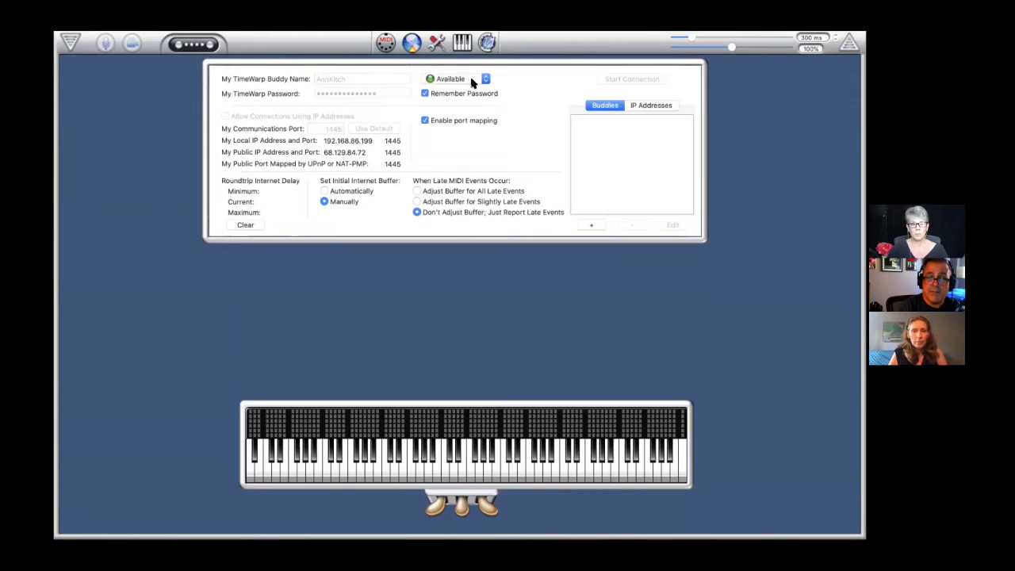
{"action": "left_click", "coordinate": [591, 226]}
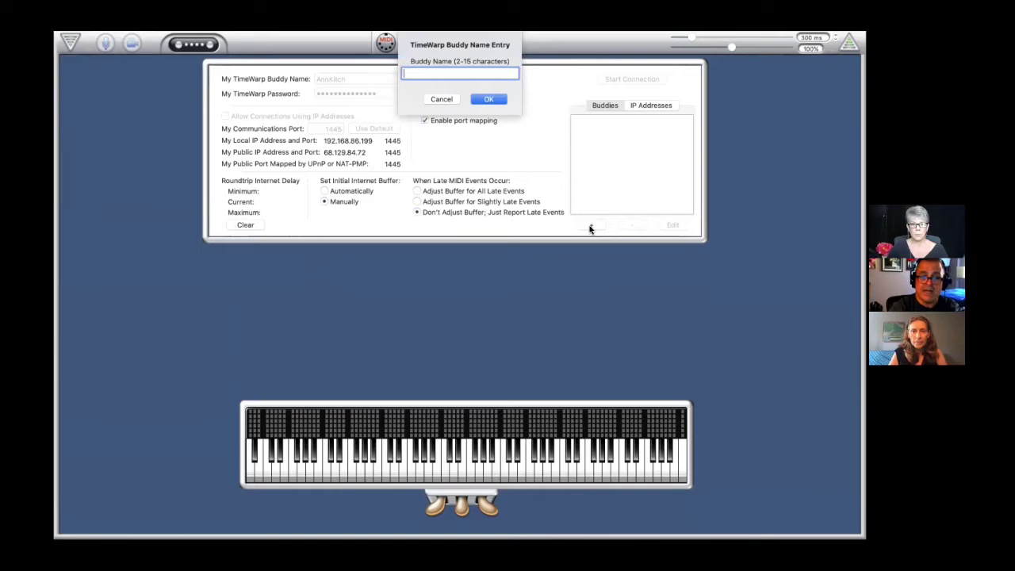
{"action": "type", "text": "Sabellavo"}
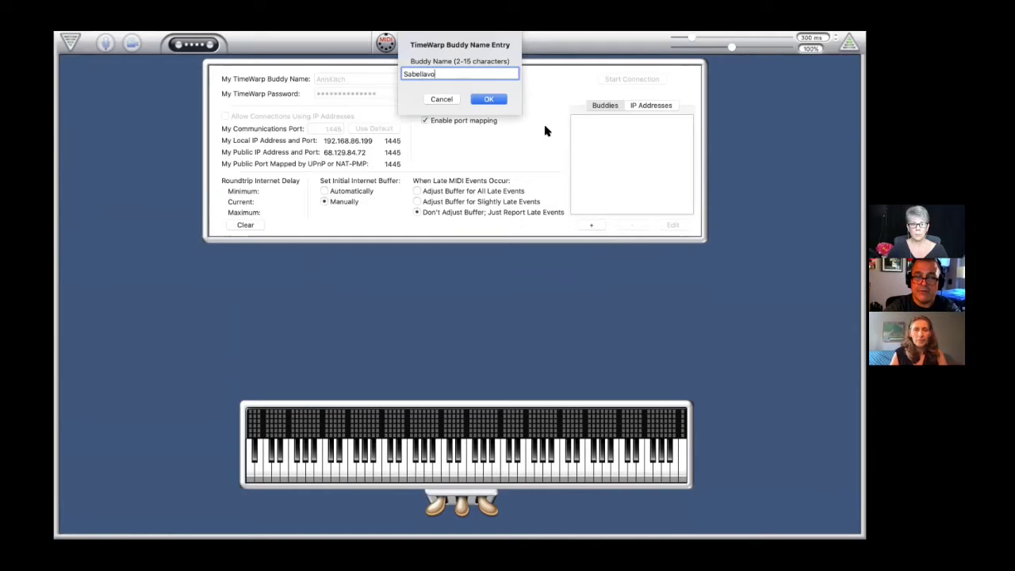
{"action": "type", "text": "ice"}
{"action": "left_click", "coordinate": [487, 101]}
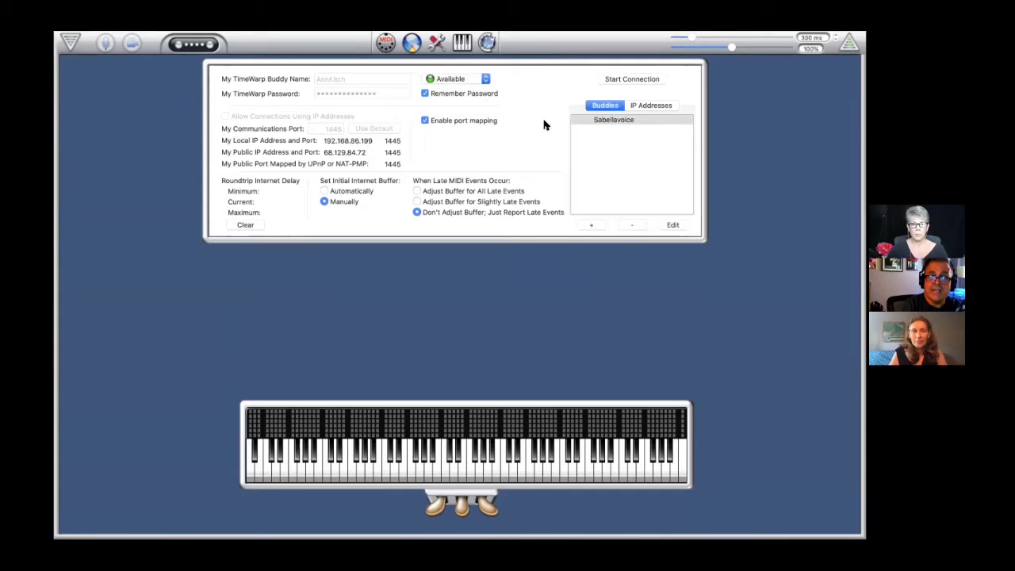
{"action": "left_click", "coordinate": [607, 122]}
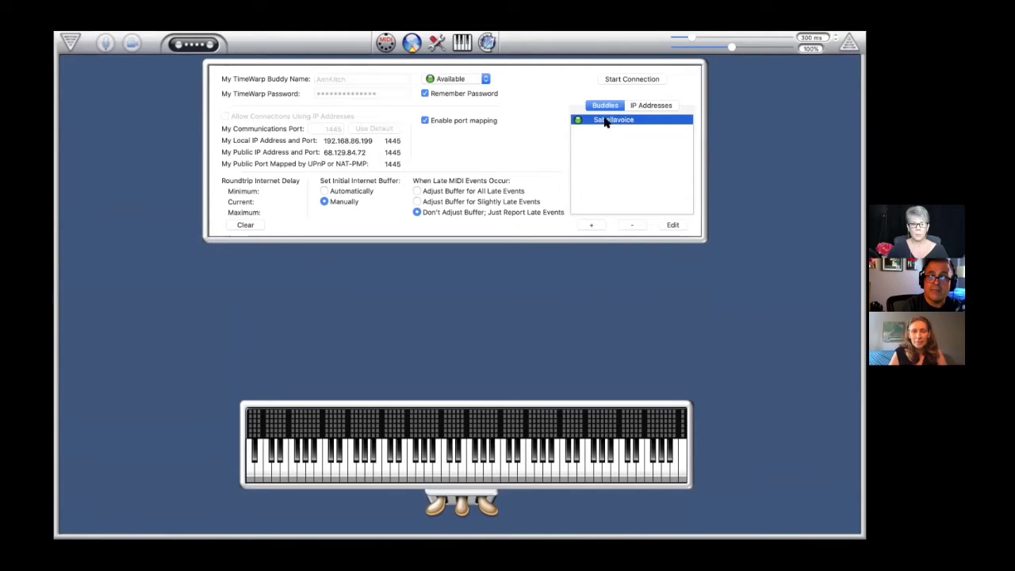
Start the connection with the selected buddy and play a few notes on the on-screen piano
{"action": "left_click", "coordinate": [631, 80]}
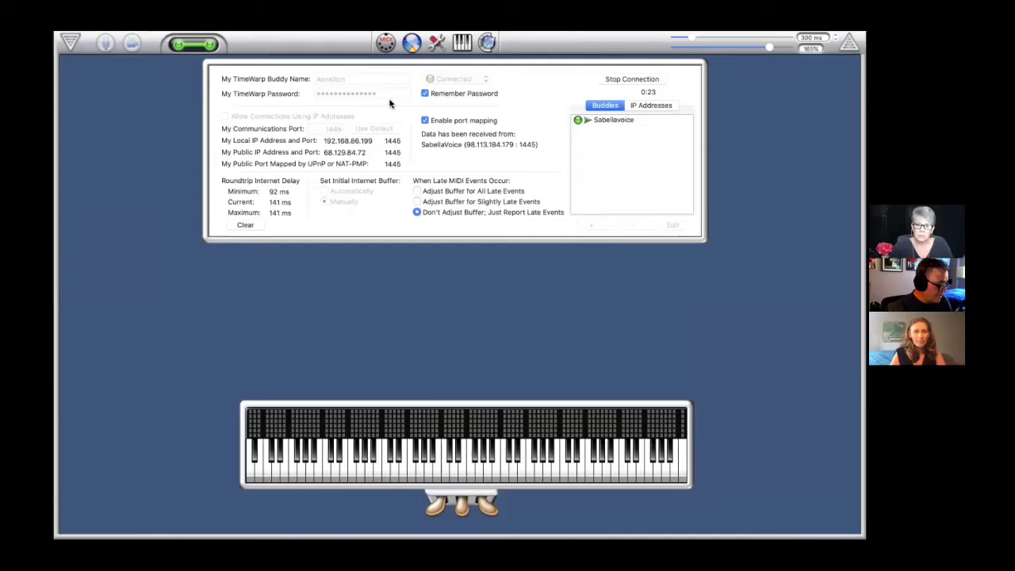
{"action": "left_click", "coordinate": [458, 470]}
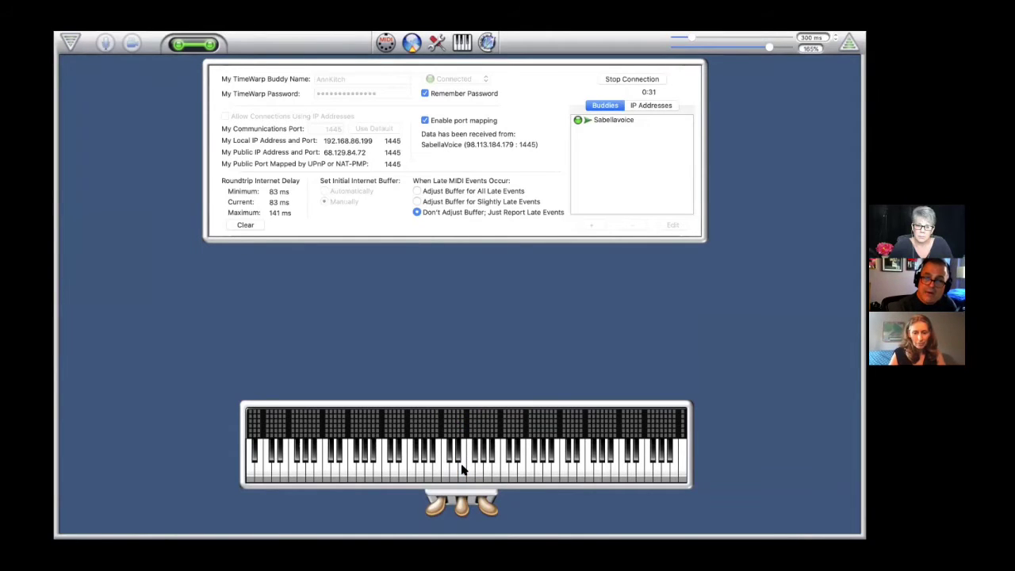
{"action": "left_click", "coordinate": [462, 469]}
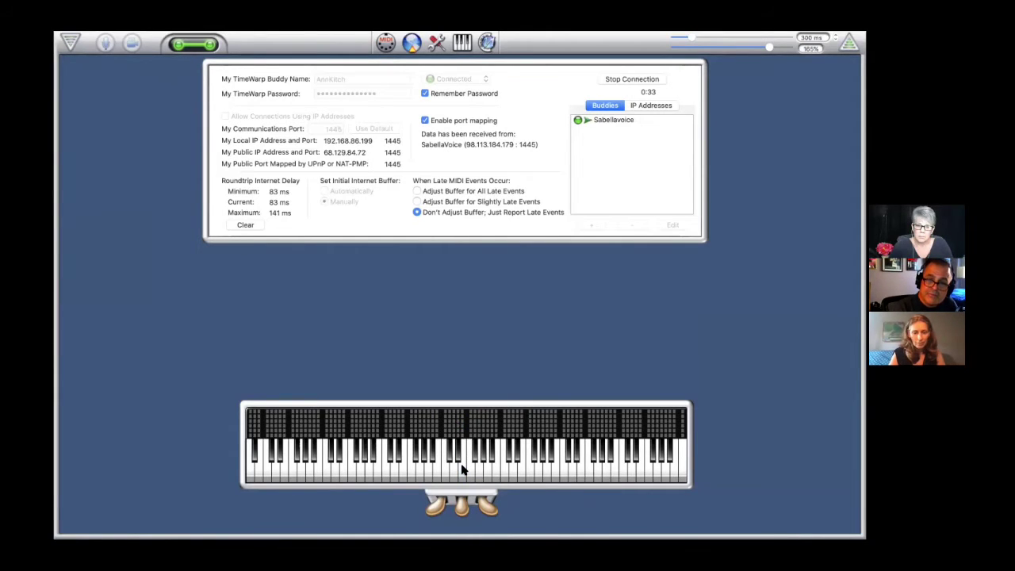
{"action": "left_click", "coordinate": [449, 470]}
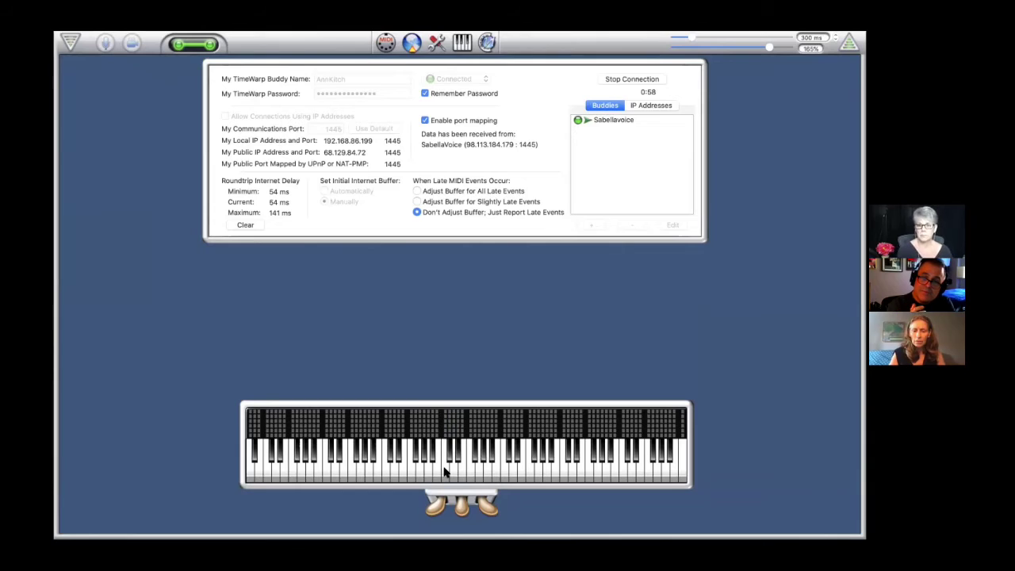
Play another note, then drag the buffer slider left until it reads 150 ms
{"action": "left_click", "coordinate": [453, 473]}
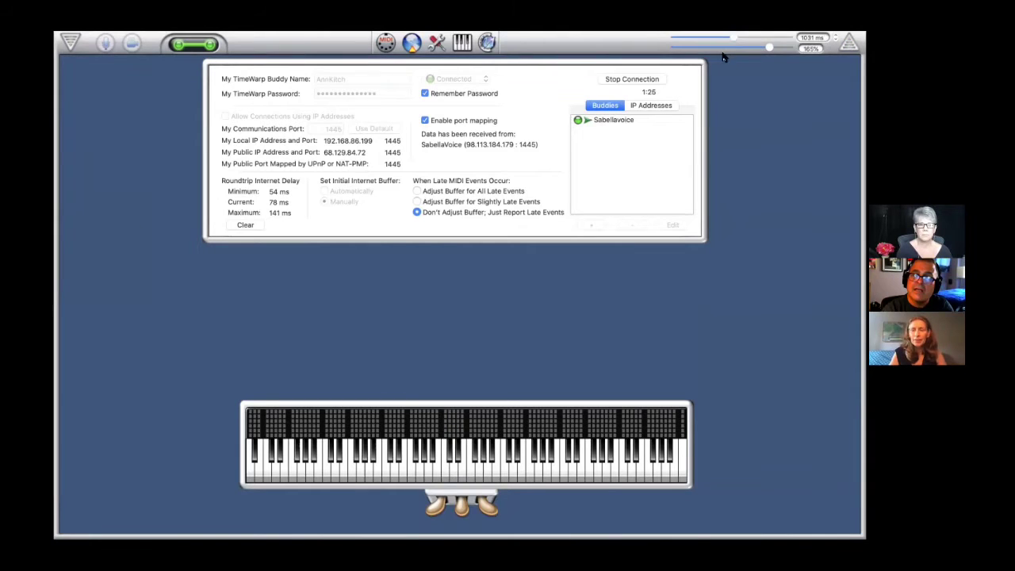
{"action": "left_click_drag", "start_coordinate": [734, 38], "coordinate": [717, 43]}
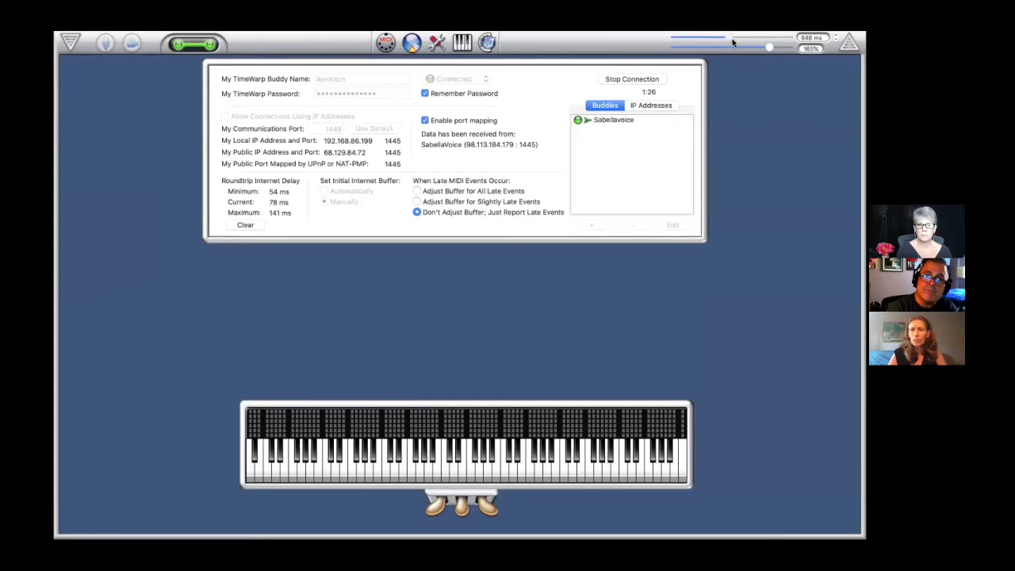
{"action": "left_click_drag", "start_coordinate": [704, 42], "coordinate": [682, 41]}
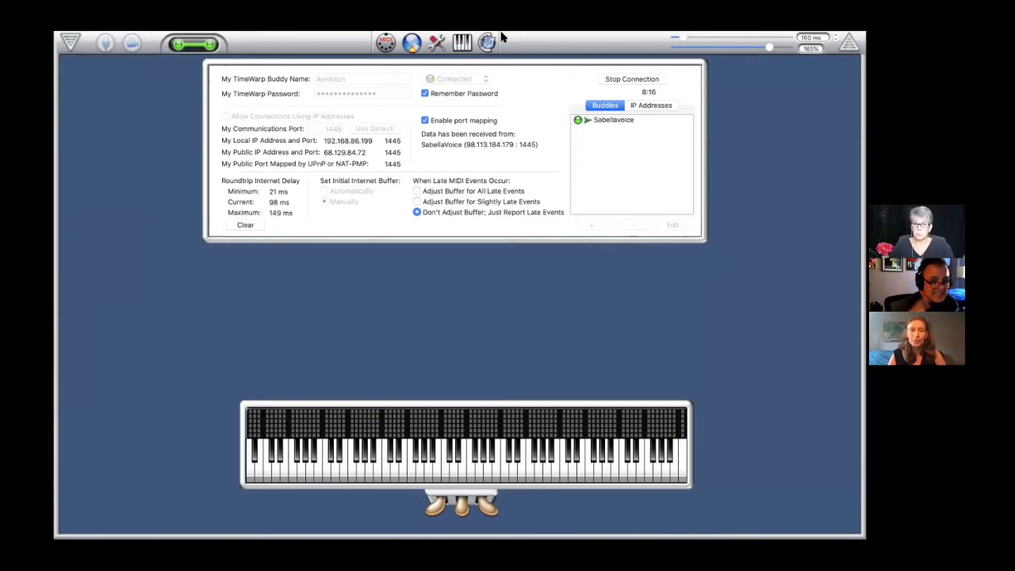
Leave the buddy connection running while the buffer delay settles
{"action": "mouse_move", "coordinate": [503, 38]}
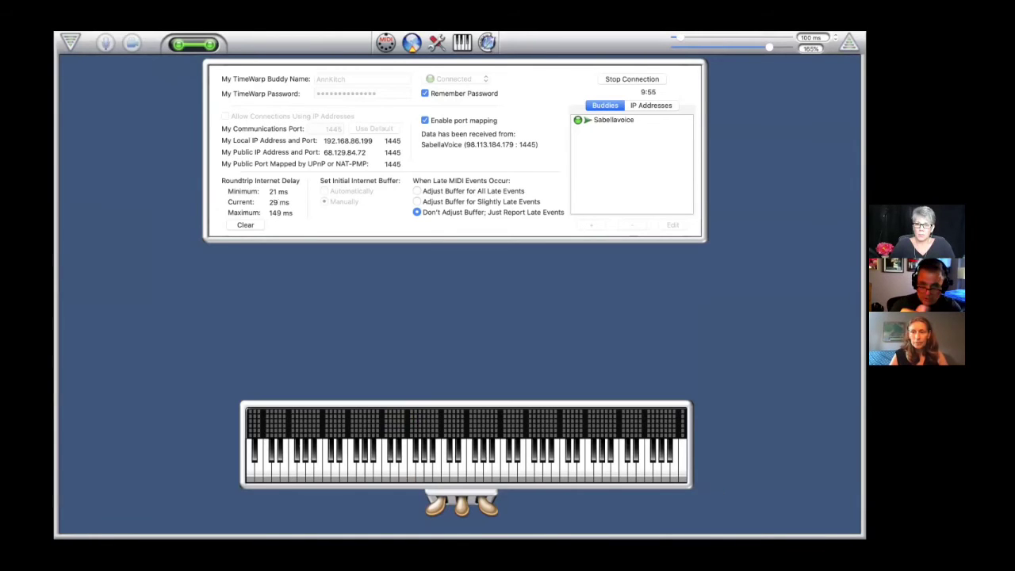
Quit Internet MIDI from the application menu
{"action": "mouse_move", "coordinate": [158, 38]}
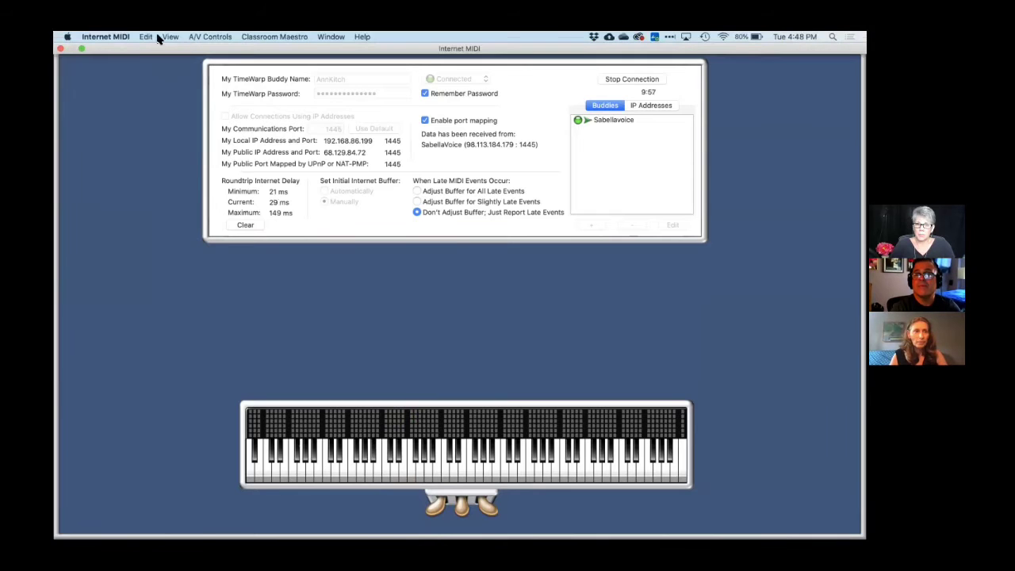
{"action": "left_click", "coordinate": [83, 39]}
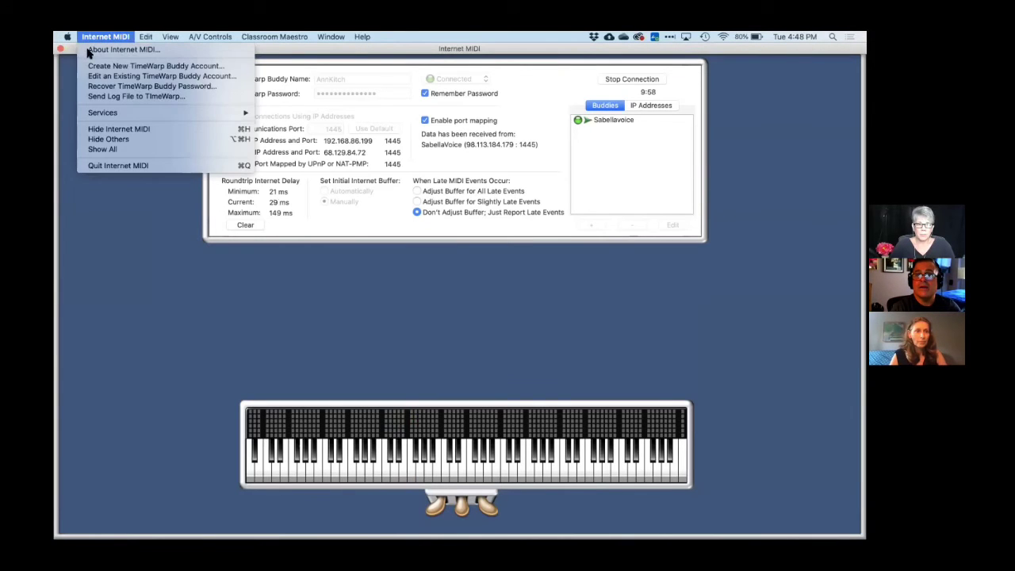
{"action": "left_click", "coordinate": [113, 167]}
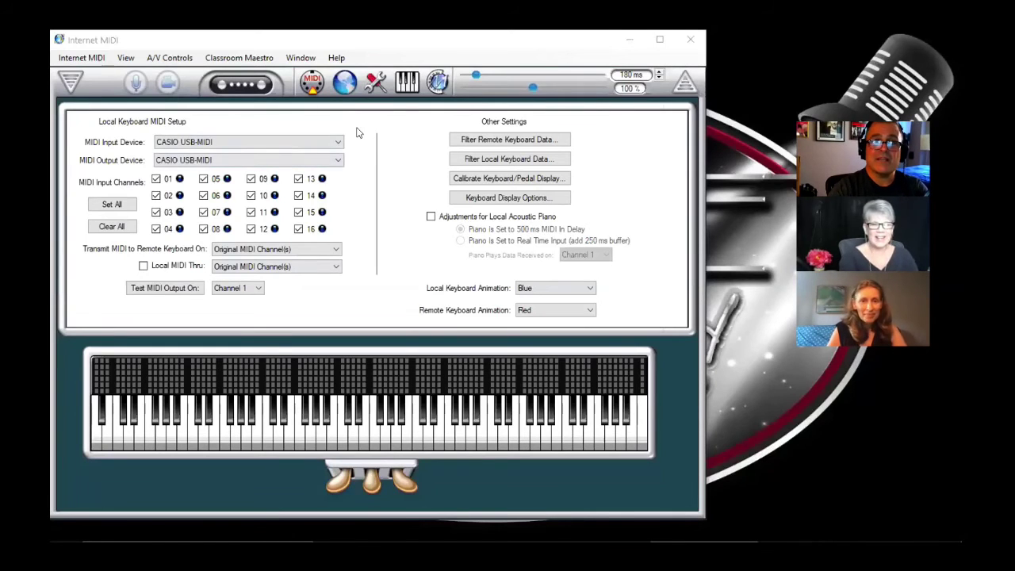
Set the MIDI output device to Microsoft GS Wavetable Synth and turn on Local MIDI Thru
{"action": "left_click", "coordinate": [162, 39]}
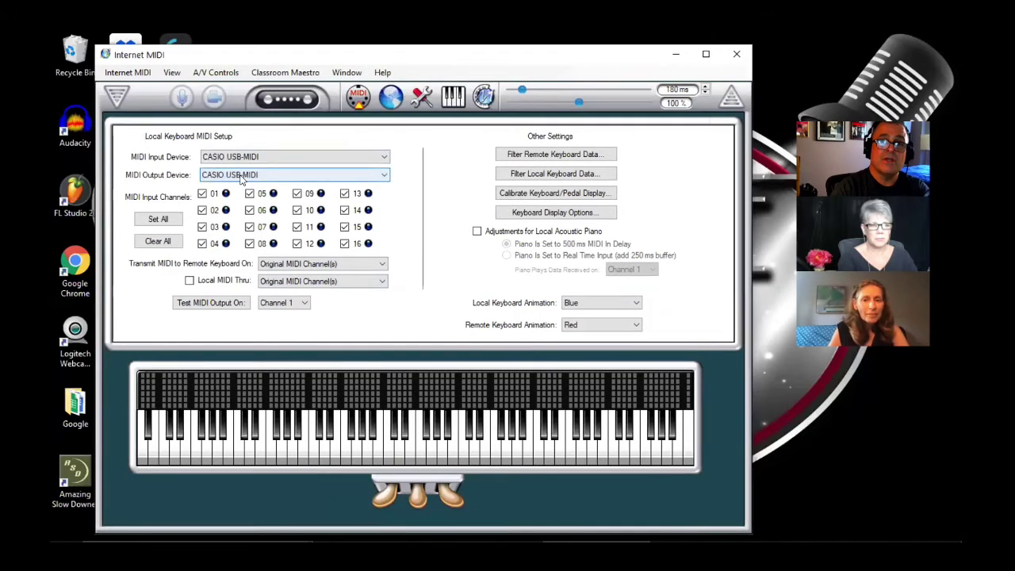
{"action": "left_click", "coordinate": [242, 178]}
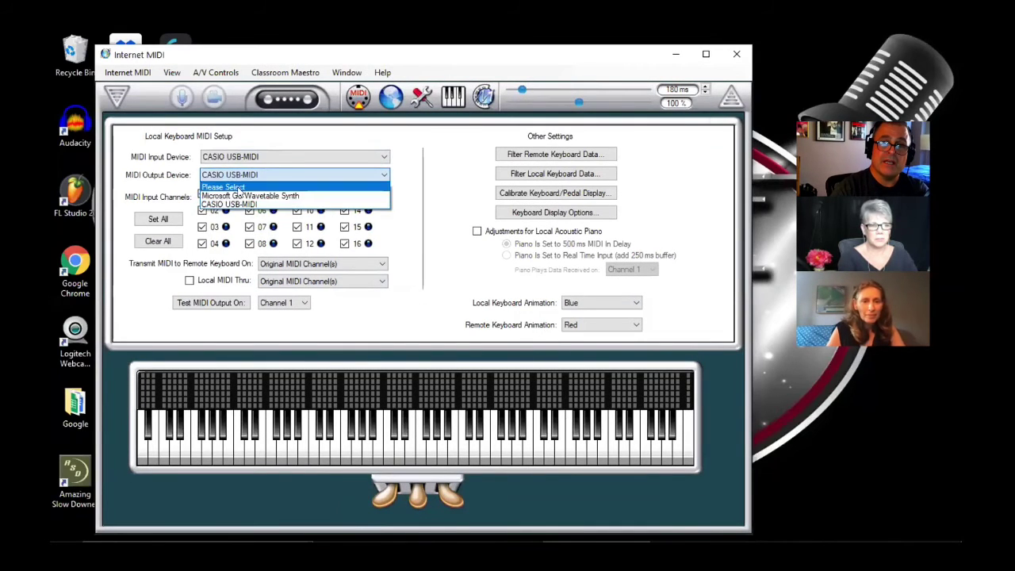
{"action": "left_click", "coordinate": [240, 198]}
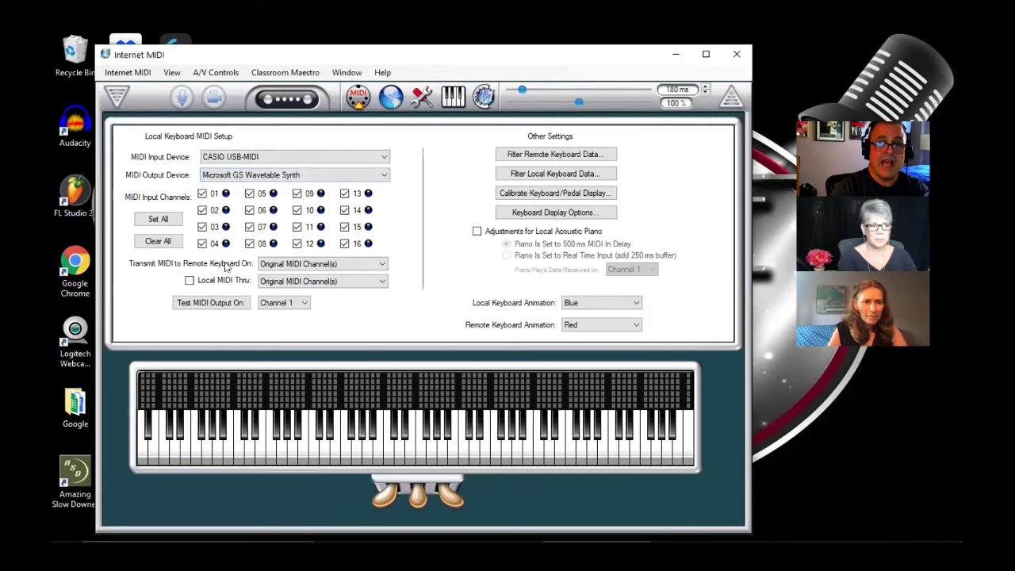
{"action": "left_click", "coordinate": [188, 281]}
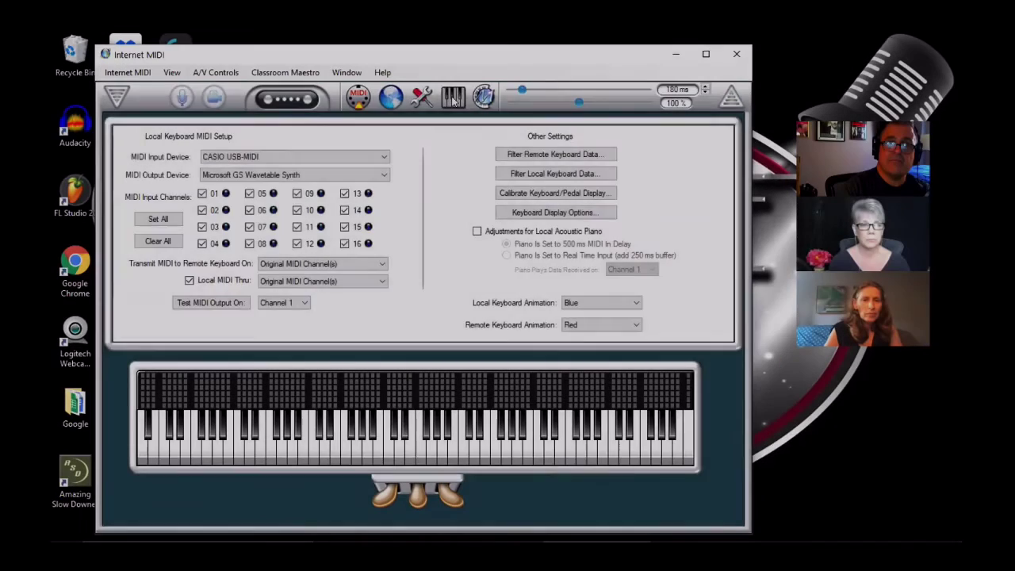
Switch to Perform View and press Record to capture the keyboard performance
{"action": "left_click", "coordinate": [454, 99]}
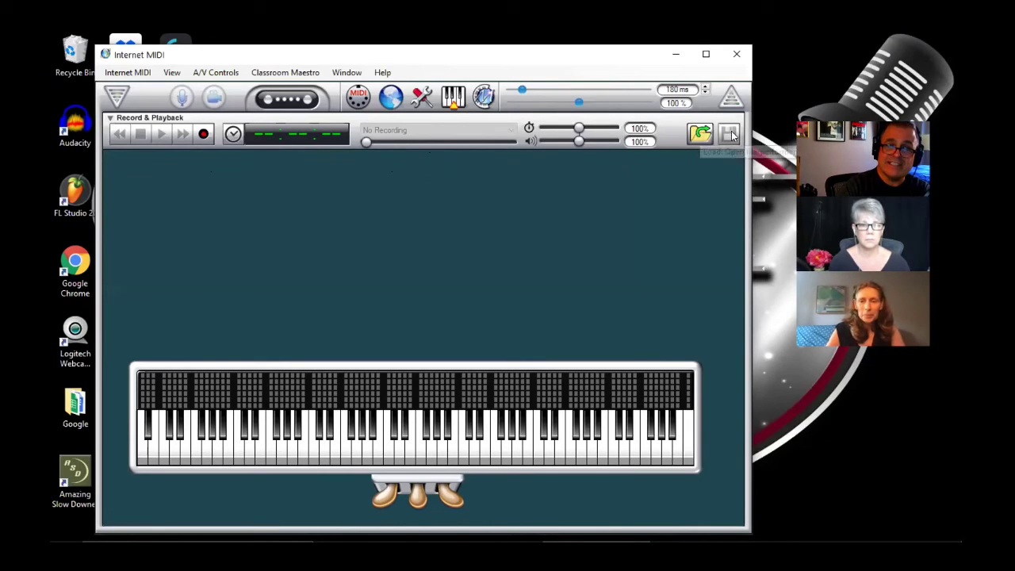
{"action": "left_click", "coordinate": [203, 135]}
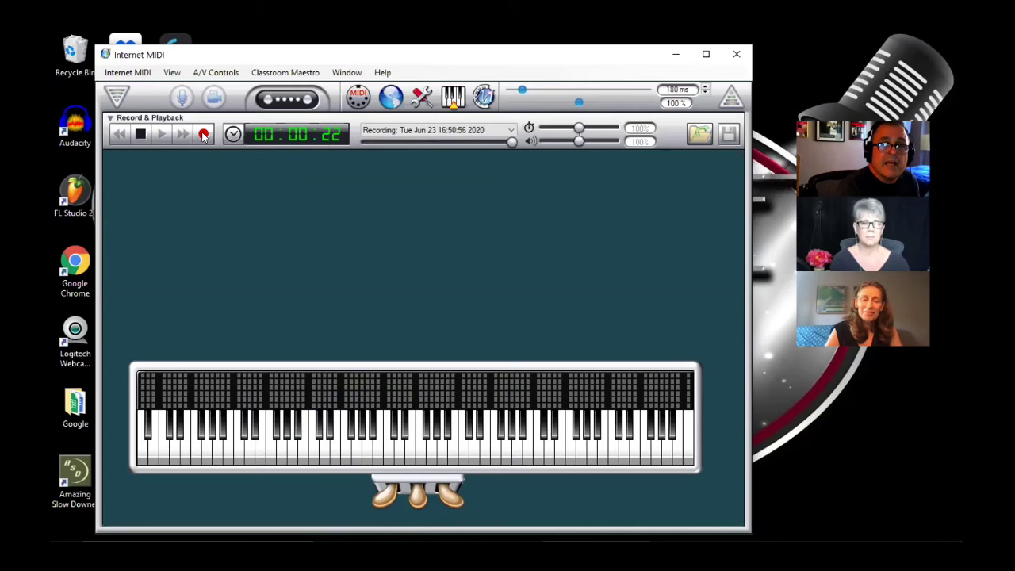
Stop recording, play back the new take, and stop playback at 00:00:09
{"action": "left_click", "coordinate": [140, 135]}
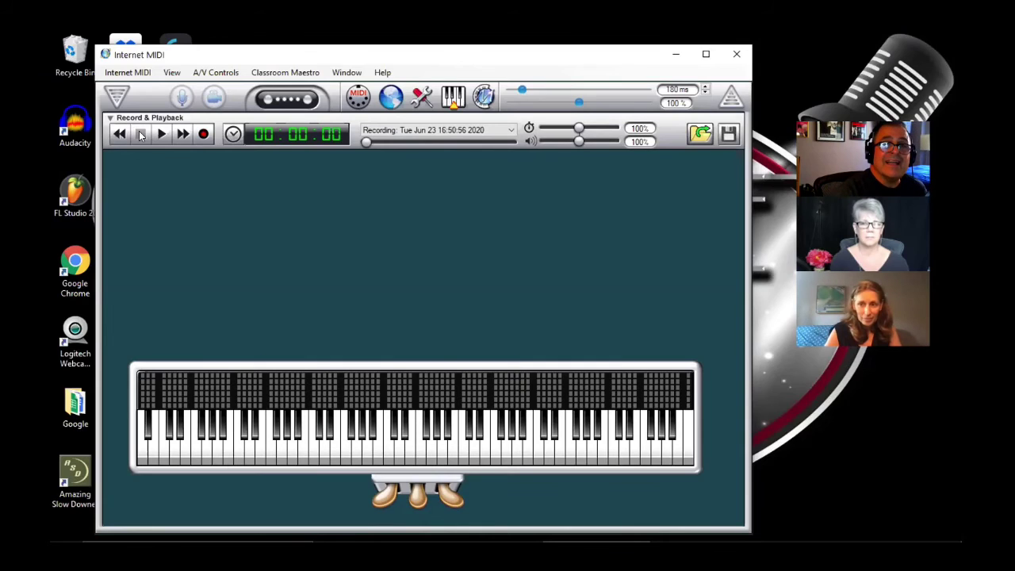
{"action": "left_click", "coordinate": [161, 135]}
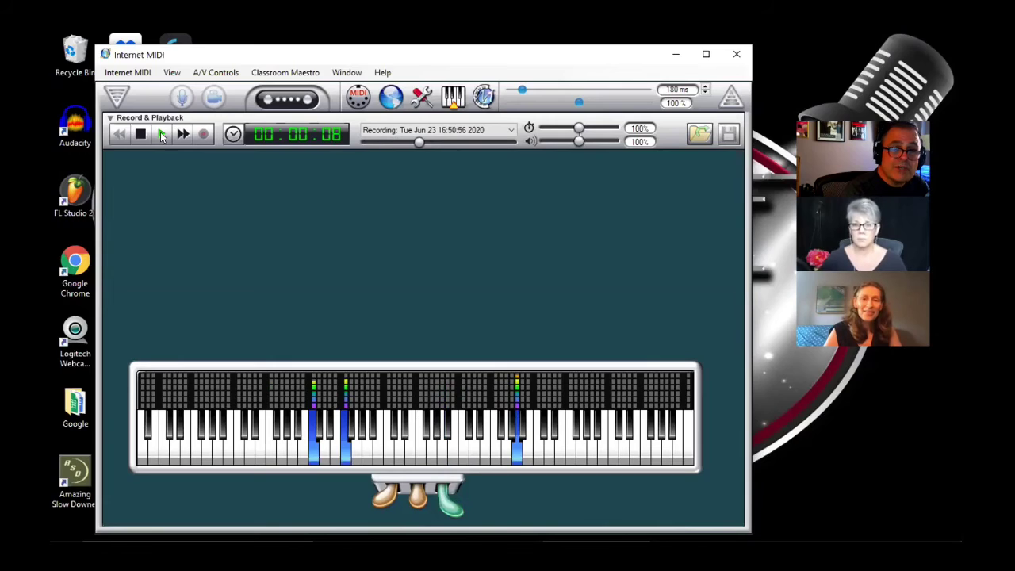
{"action": "left_click", "coordinate": [139, 135]}
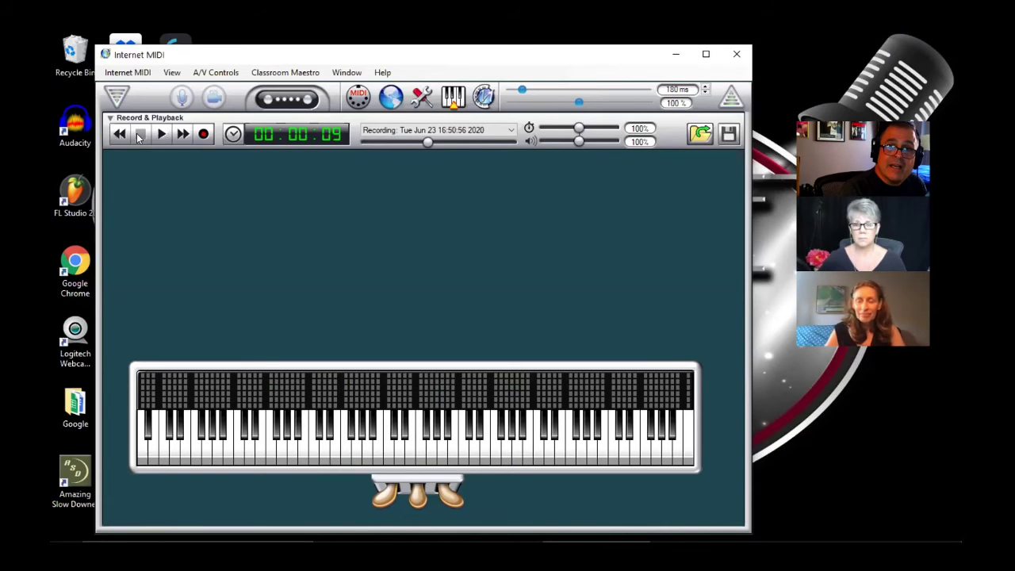
Save the new keyboard recording as title.mid in the AAA Midi Files folder
{"action": "left_click", "coordinate": [727, 134]}
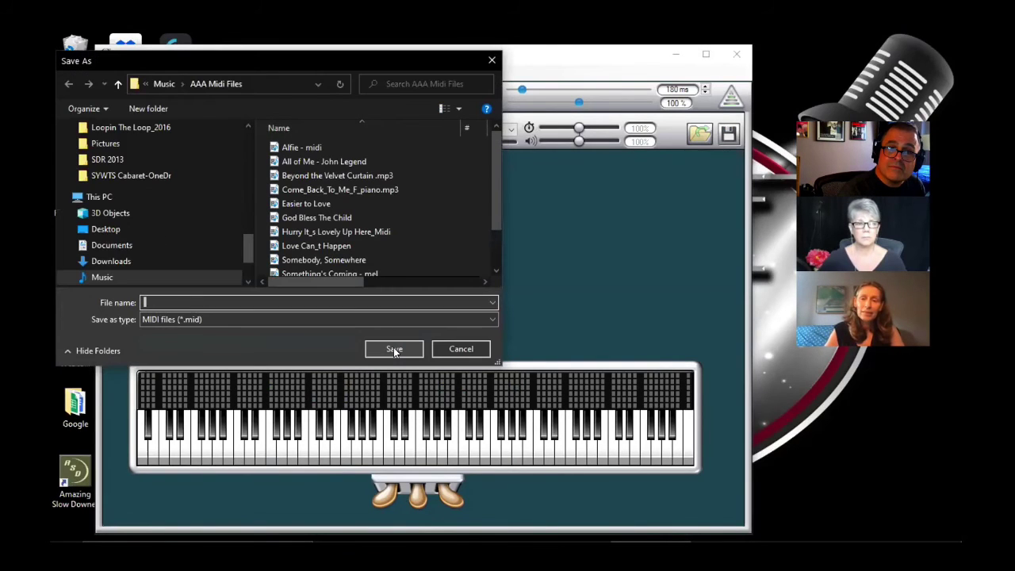
{"action": "type", "text": "title"}
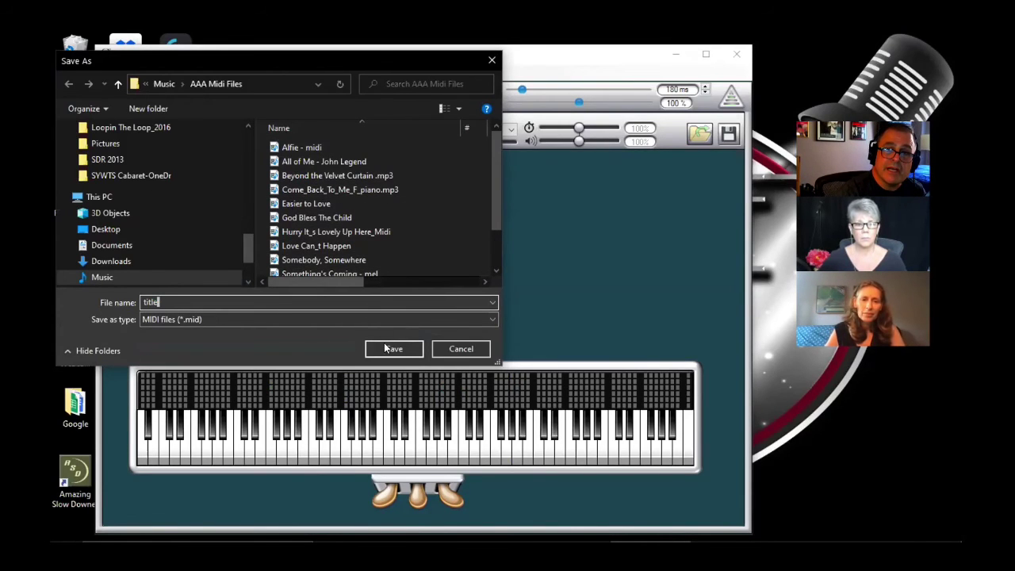
{"action": "left_click", "coordinate": [394, 349]}
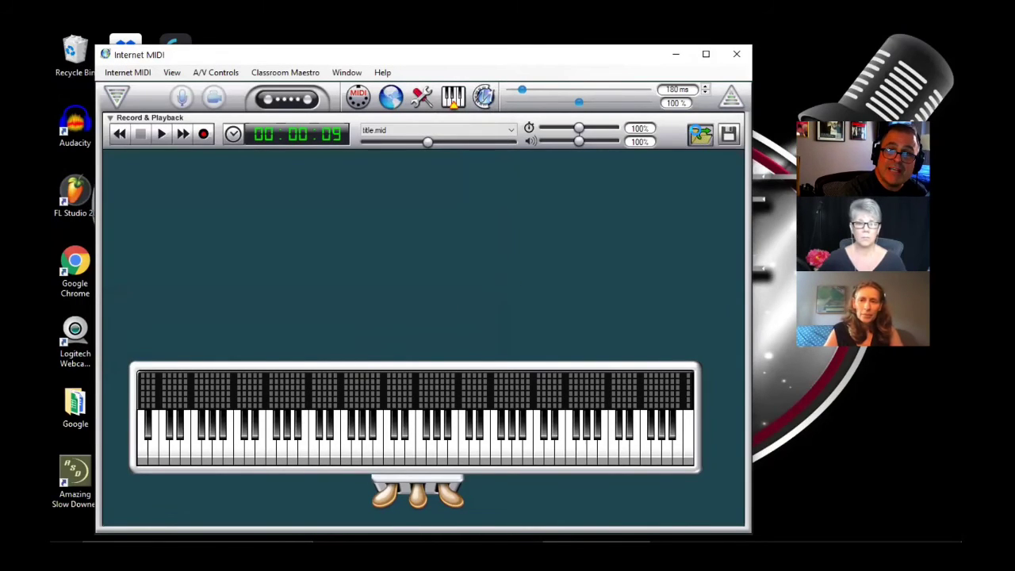
In the load file chooser, delete the .mp3 ending from 'Beyond the Velvet Curtain'
{"action": "left_click", "coordinate": [700, 135]}
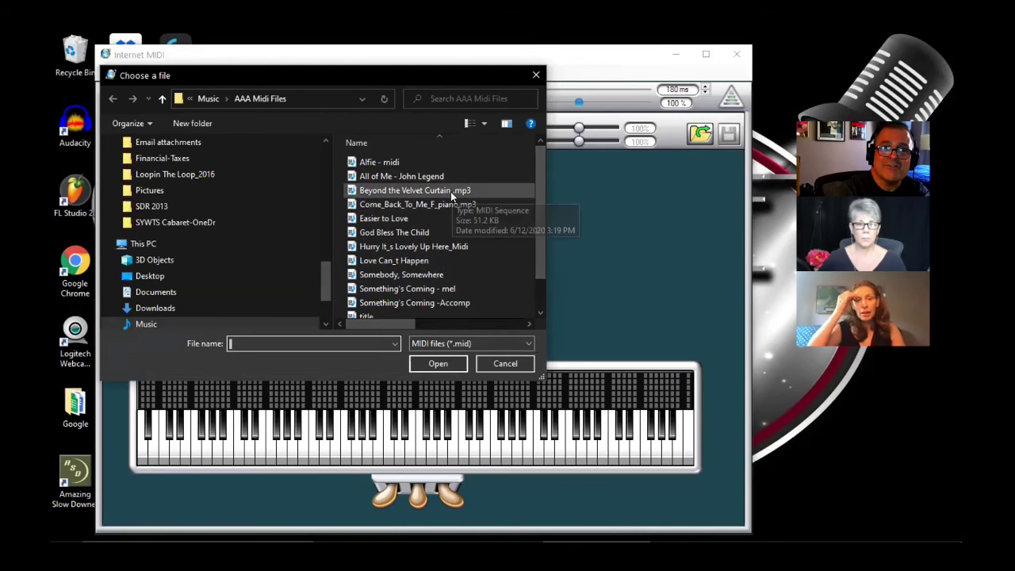
{"action": "left_click", "coordinate": [452, 195]}
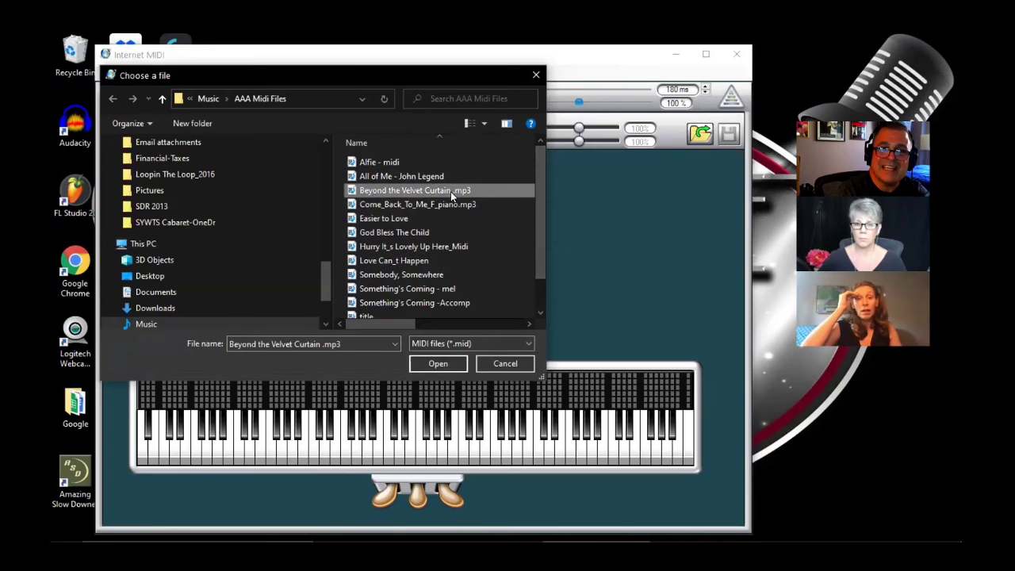
{"action": "left_click", "coordinate": [452, 195]}
{"action": "left_click", "coordinate": [452, 190]}
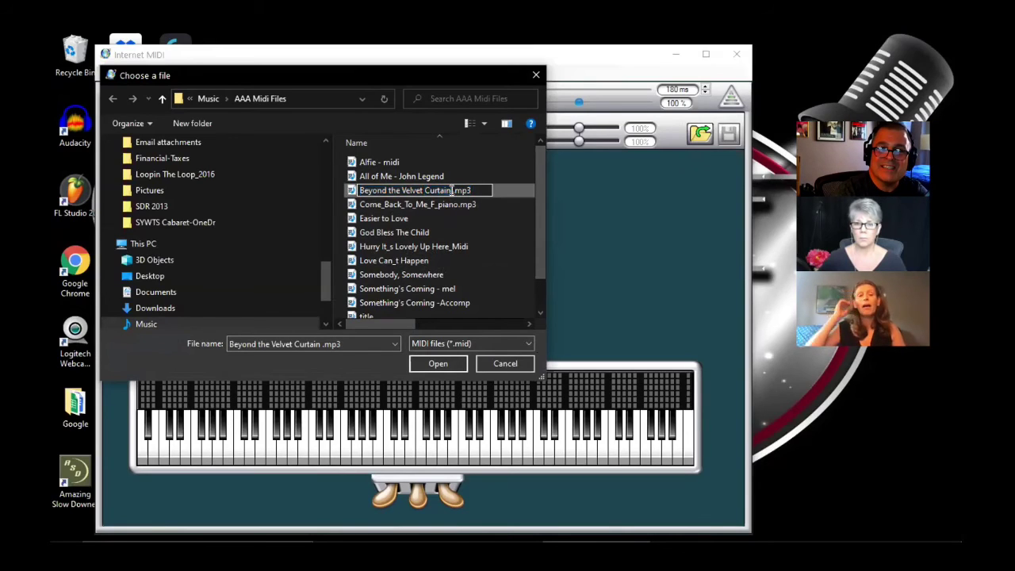
{"action": "left_click_drag", "start_coordinate": [452, 190], "coordinate": [480, 191]}
{"action": "key", "text": "Delete"}
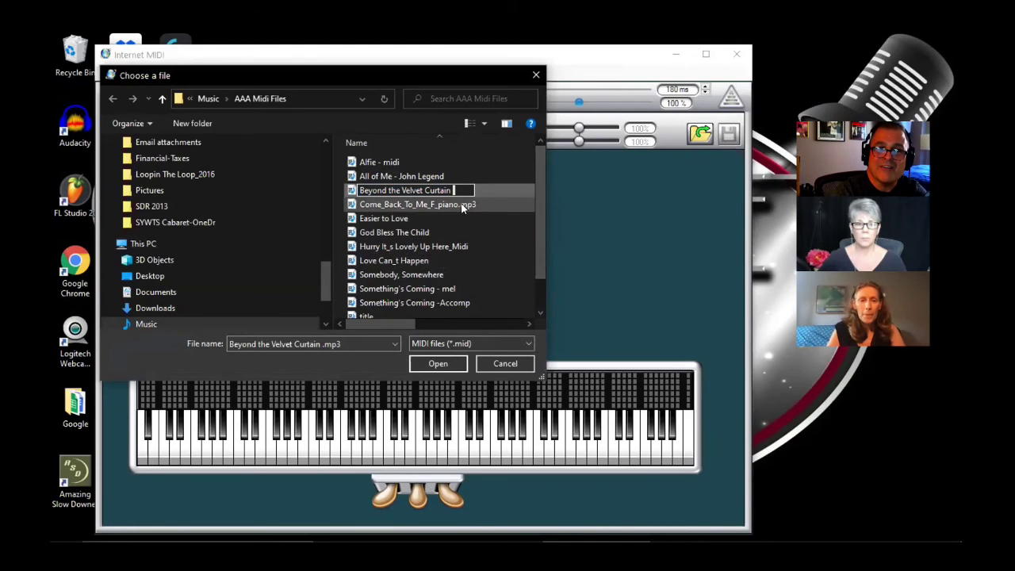
Remove .mp3 from Come_Back_To_Me_F_piano's name, then bring Google Chrome to the front
{"action": "left_click", "coordinate": [463, 205]}
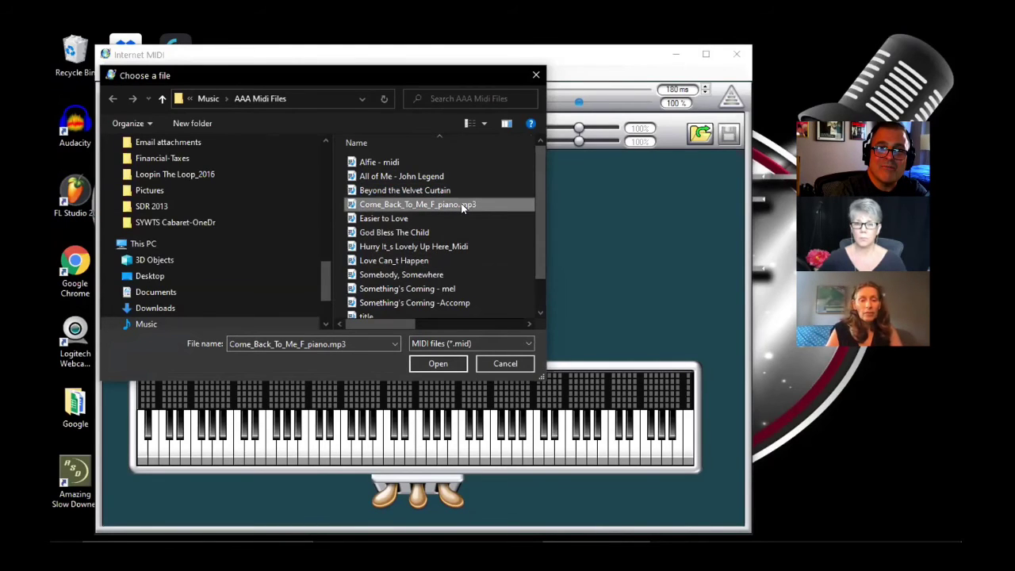
{"action": "left_click", "coordinate": [464, 206]}
{"action": "left_click", "coordinate": [459, 204]}
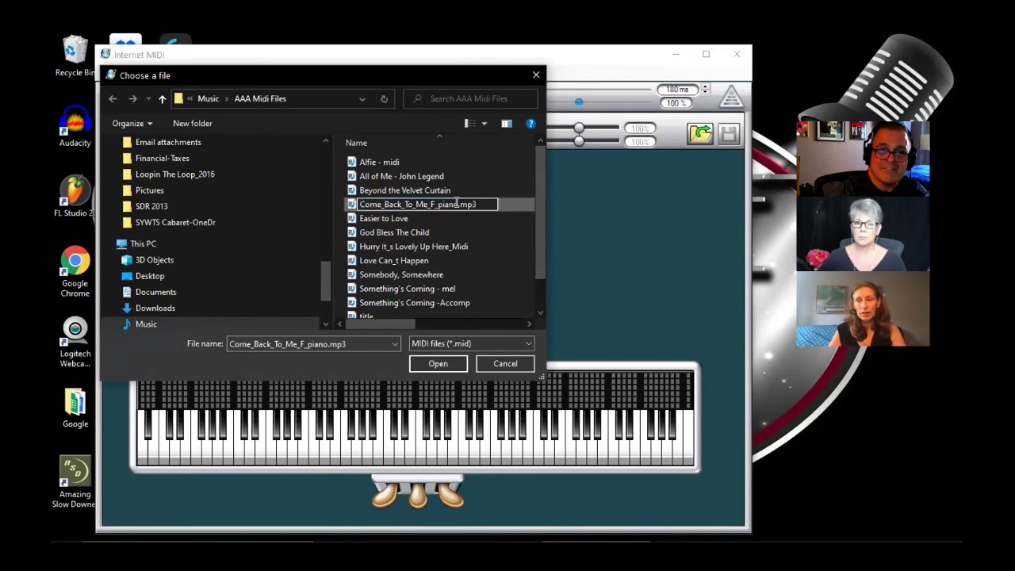
{"action": "key", "text": "Delete"}
{"action": "key", "text": "Delete"}
{"action": "key", "text": "Delete"}
{"action": "key", "text": "Delete"}
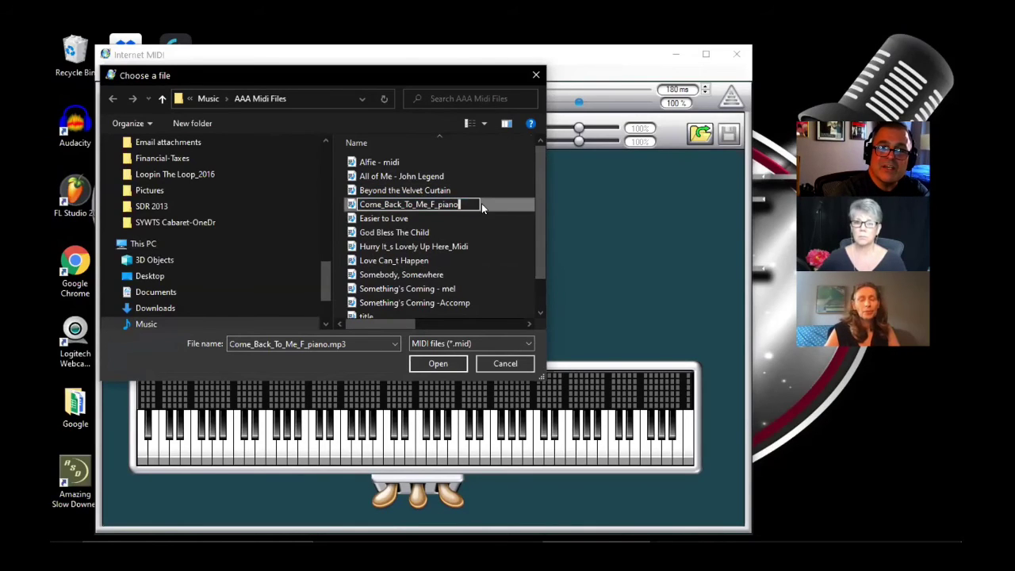
{"action": "left_click", "coordinate": [434, 237]}
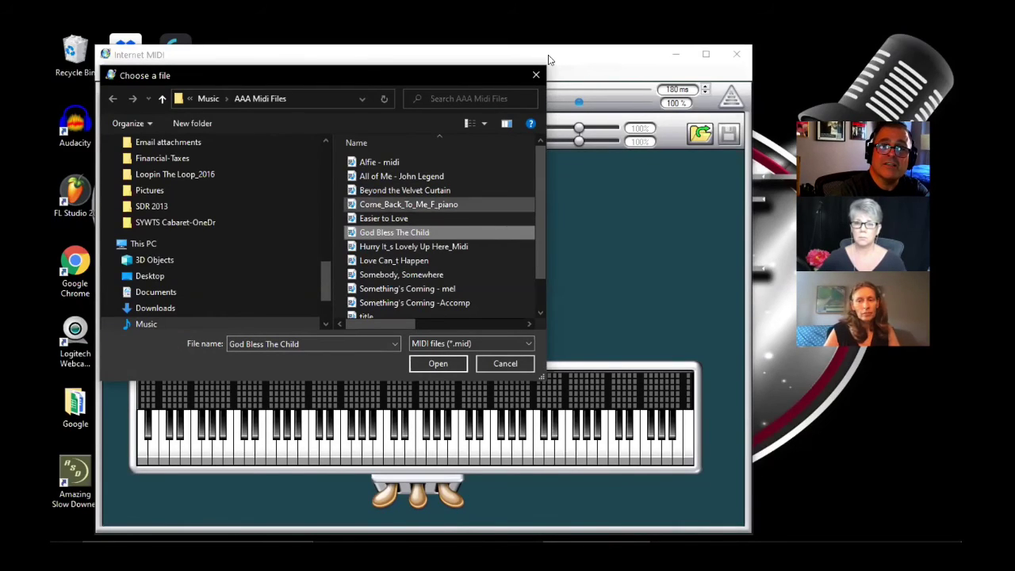
{"action": "mouse_move", "coordinate": [616, 544]}
{"action": "left_click", "coordinate": [458, 531]}
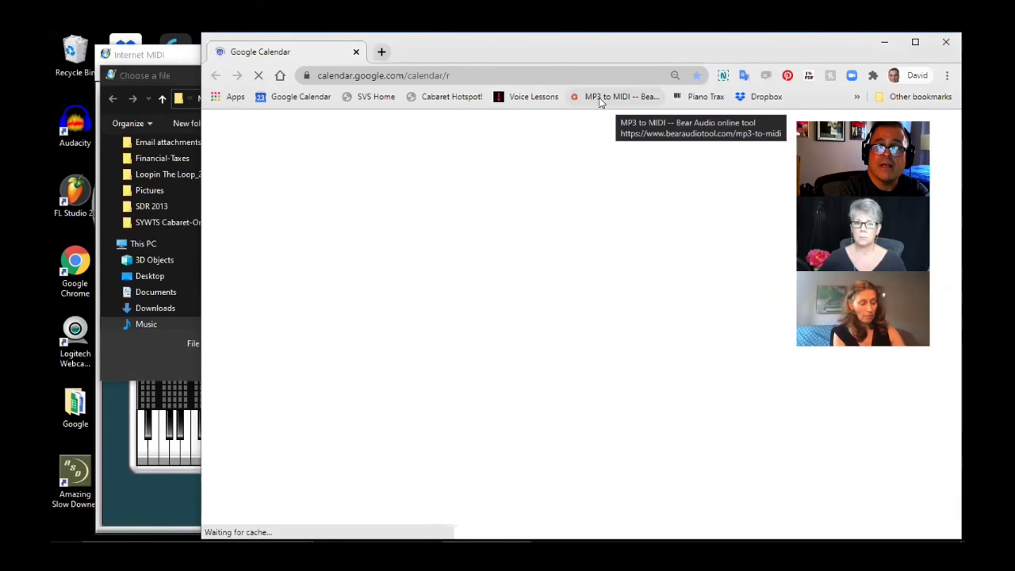
Open the 'MP3 to MIDI -- Bear Audio' bookmark, scroll to its local-file upload area, and return to Internet MIDI
{"action": "left_click", "coordinate": [600, 102]}
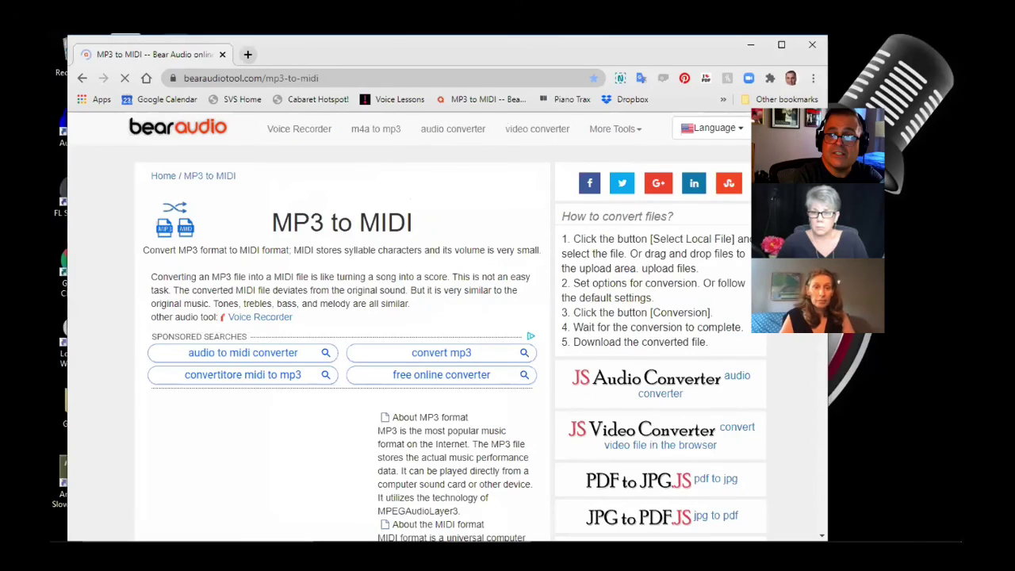
{"action": "scroll", "coordinate": [338, 310], "scroll_direction": "down", "scroll_amount": 5}
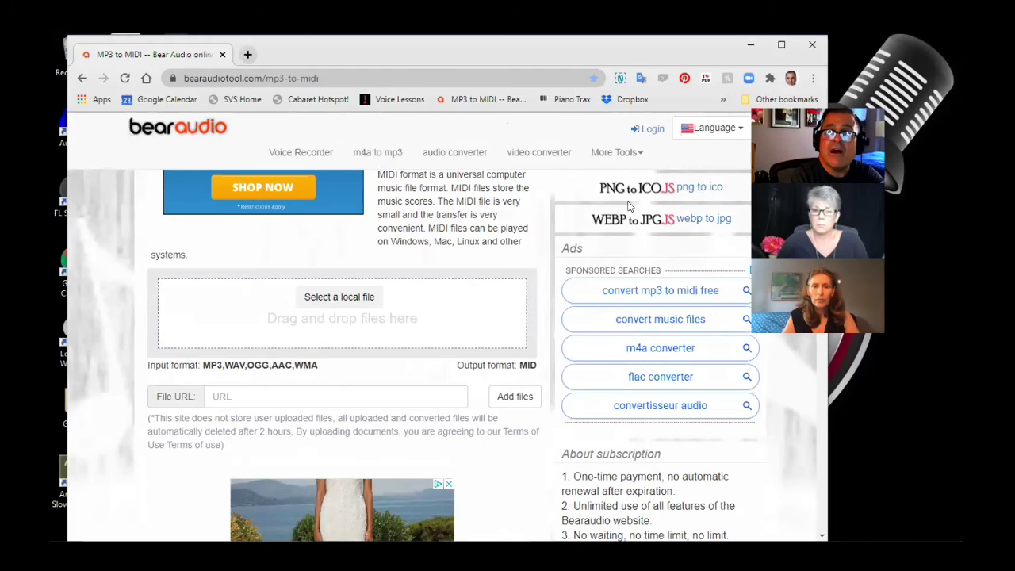
{"action": "key", "text": "alt+Tab"}
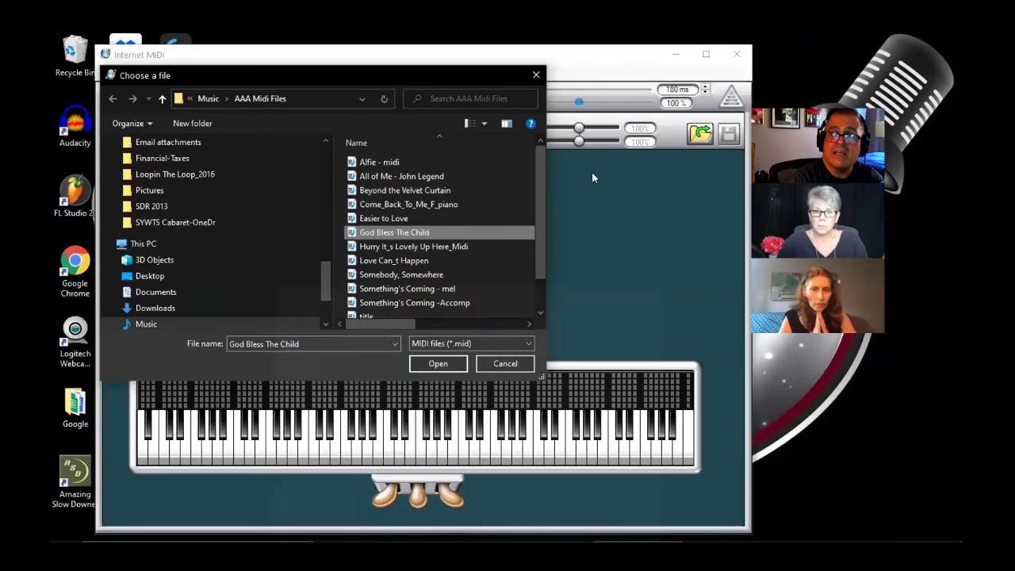
Open Hurry It_s Lovely Up Here_Midi.mid, play it back, then stop playback
{"action": "left_click", "coordinate": [396, 247]}
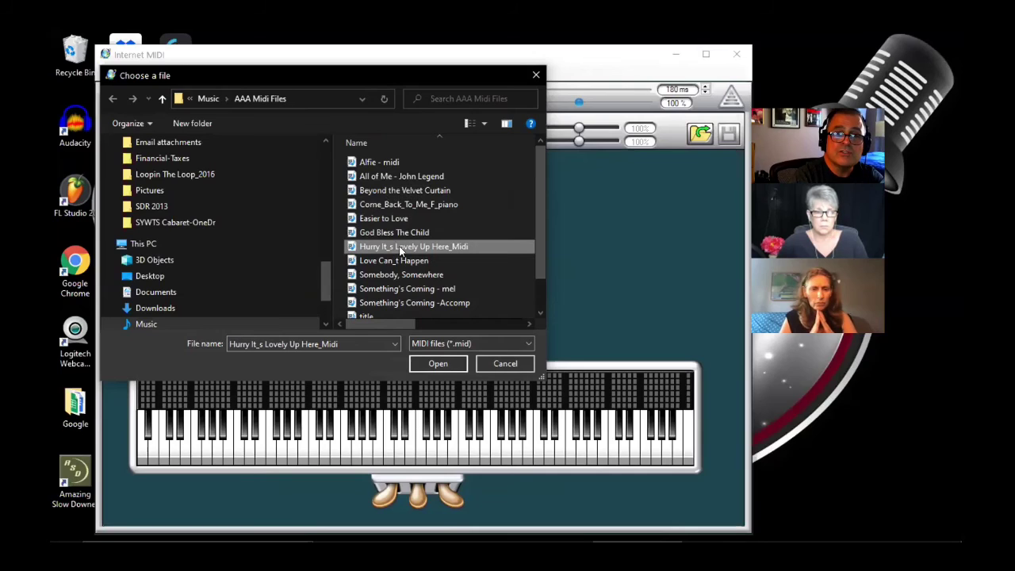
{"action": "left_click", "coordinate": [437, 364]}
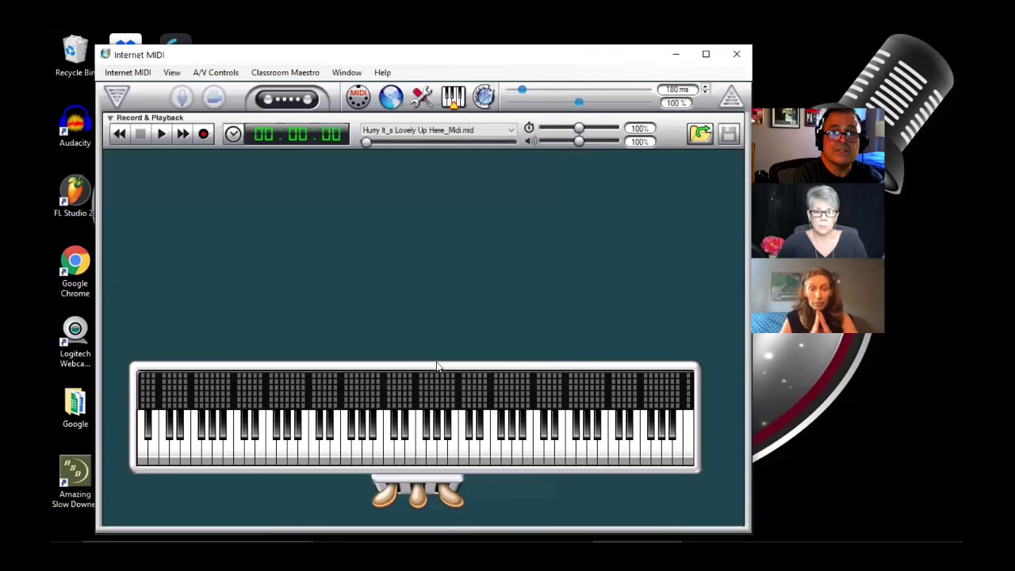
{"action": "left_click", "coordinate": [162, 134]}
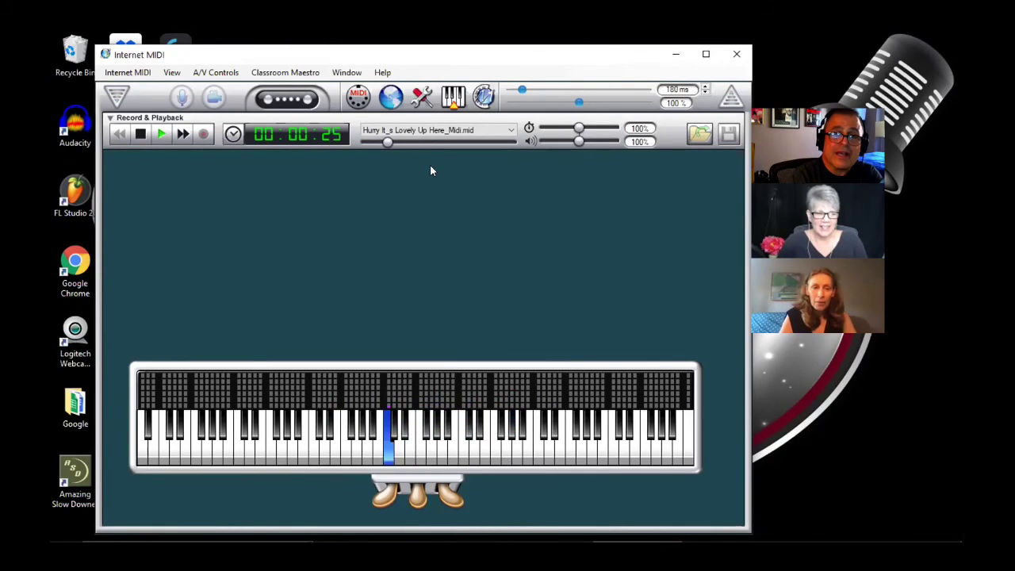
{"action": "left_click", "coordinate": [138, 133]}
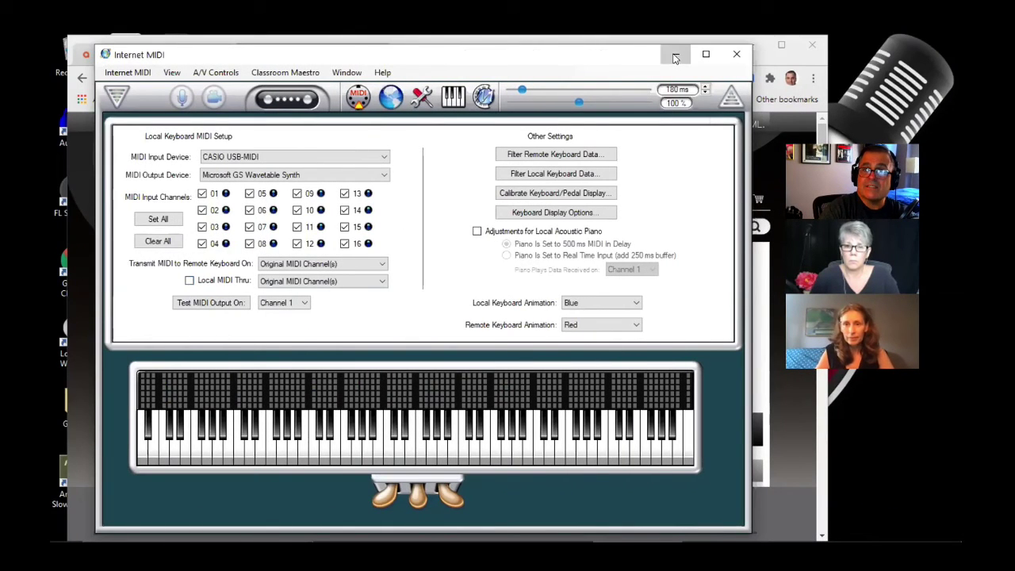
Minimize Internet MIDI and close Chrome's Garritan CFX Concert Grand tab
{"action": "left_click", "coordinate": [674, 55]}
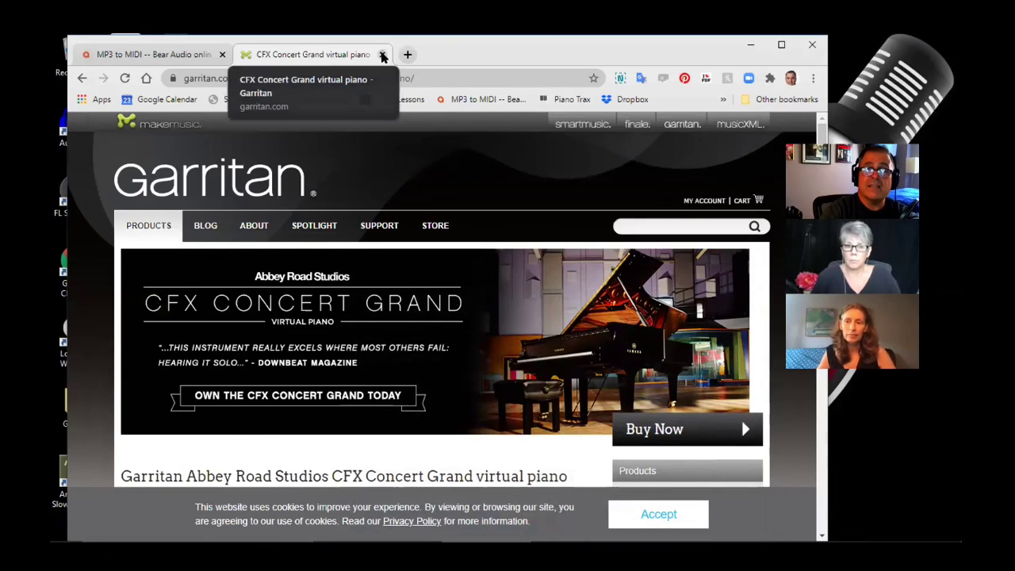
{"action": "left_click", "coordinate": [381, 54]}
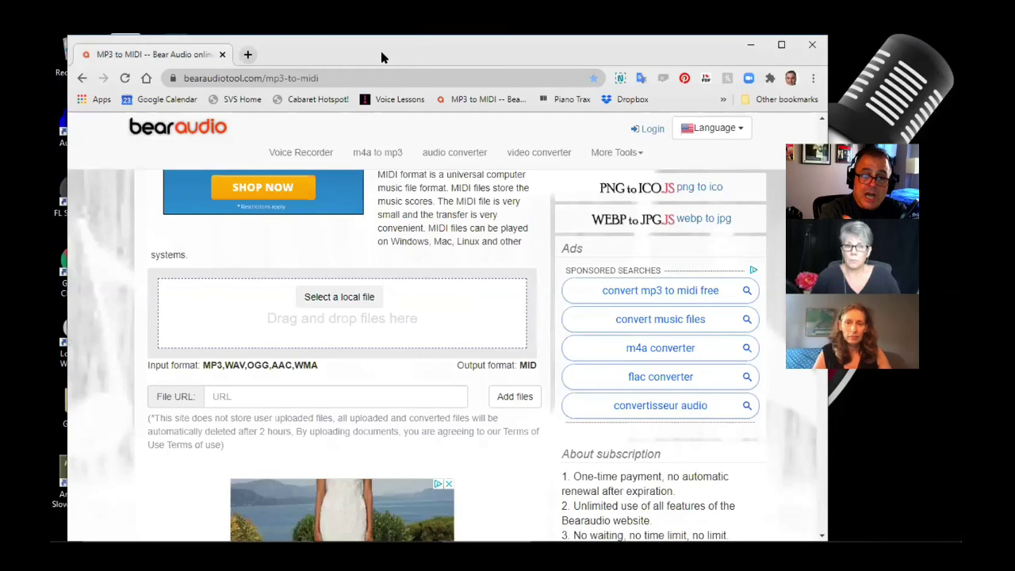